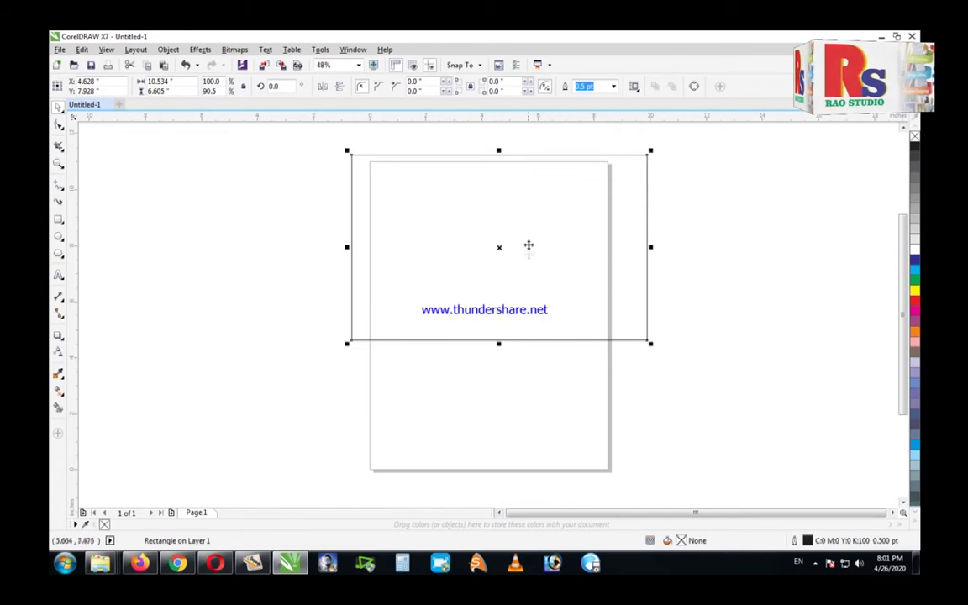
Step: Bring the Ramadan images from the desktop into the drawing and spread them out beside the rectangle
left_click(449, 143)
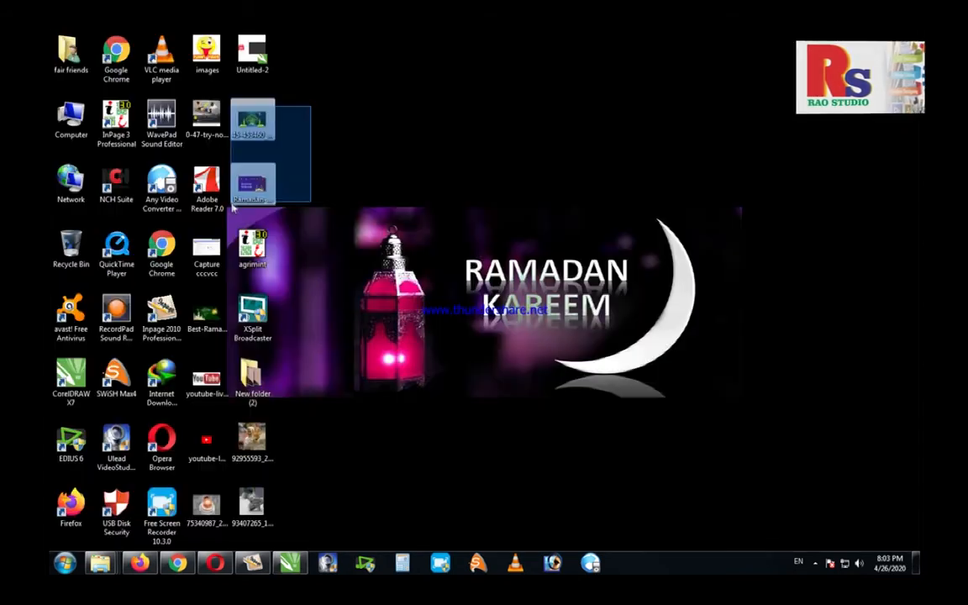
left_click_drag(309, 209, 294, 220)
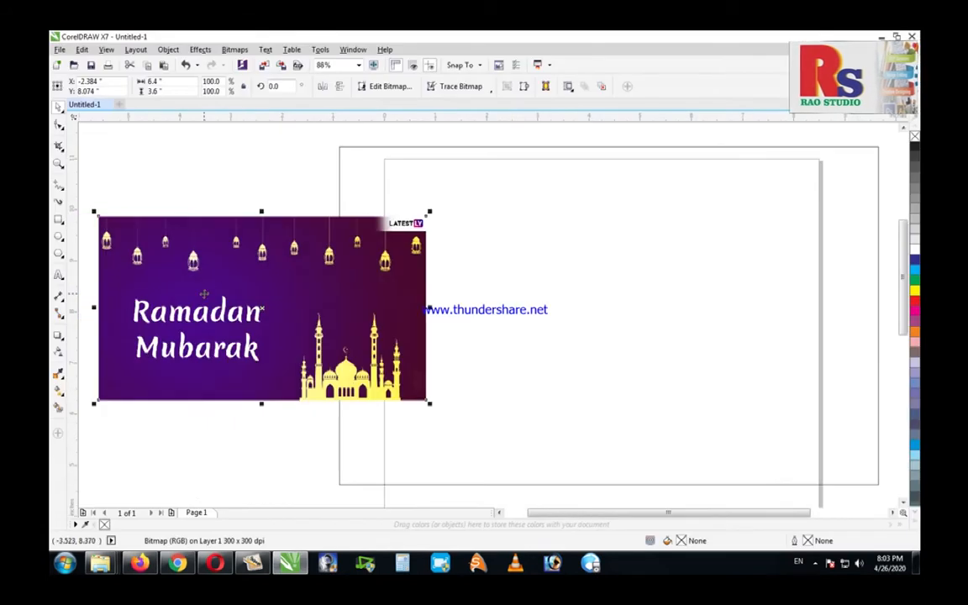
left_click_drag(204, 295, 163, 174)
left_click_drag(219, 285, 252, 441)
left_click_drag(245, 384, 243, 326)
Step: Enlarge the purple Ramadan Mubarak image to about 11.84 × 6.66 inches and move it over the rectangle
left_click(265, 214)
left_click_drag(265, 214, 798, 279)
left_click_drag(547, 334, 265, 495)
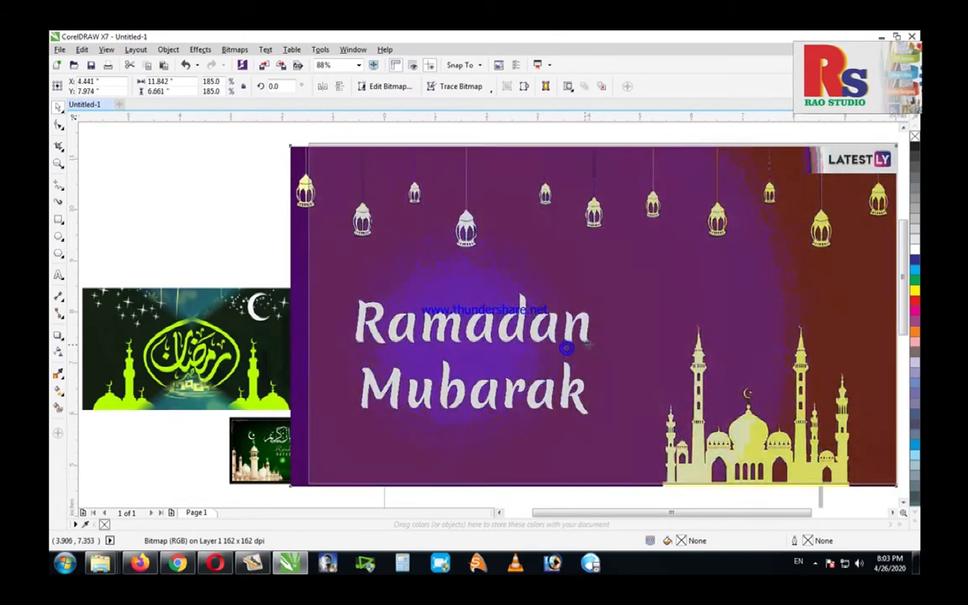
left_click_drag(587, 344, 661, 344)
Step: PowerClip the purple Ramadan Mubarak image inside the rectangle and shift it to fill the frame
right_click(640, 311)
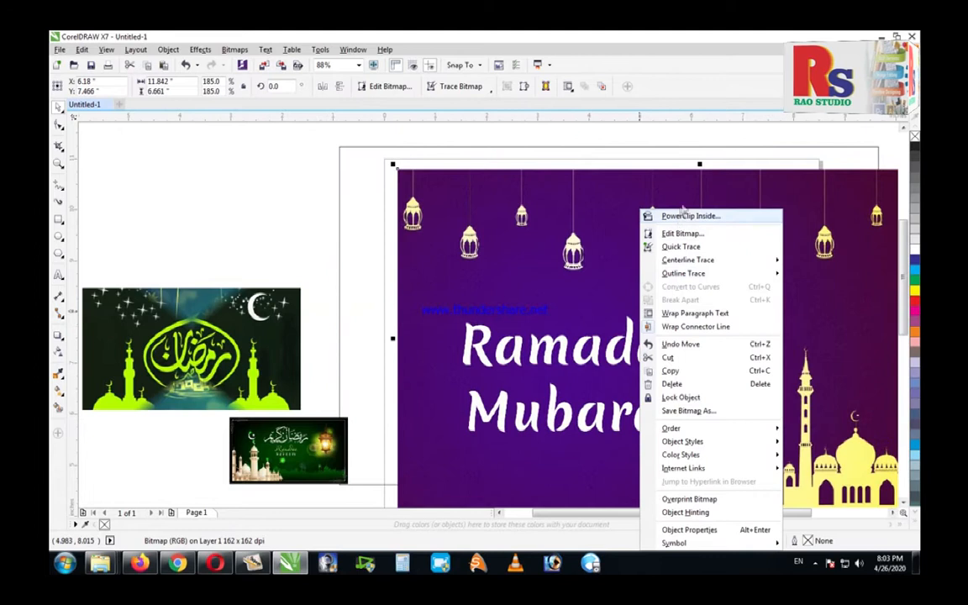
left_click(680, 217)
left_click(409, 157)
left_click_drag(639, 310, 575, 288)
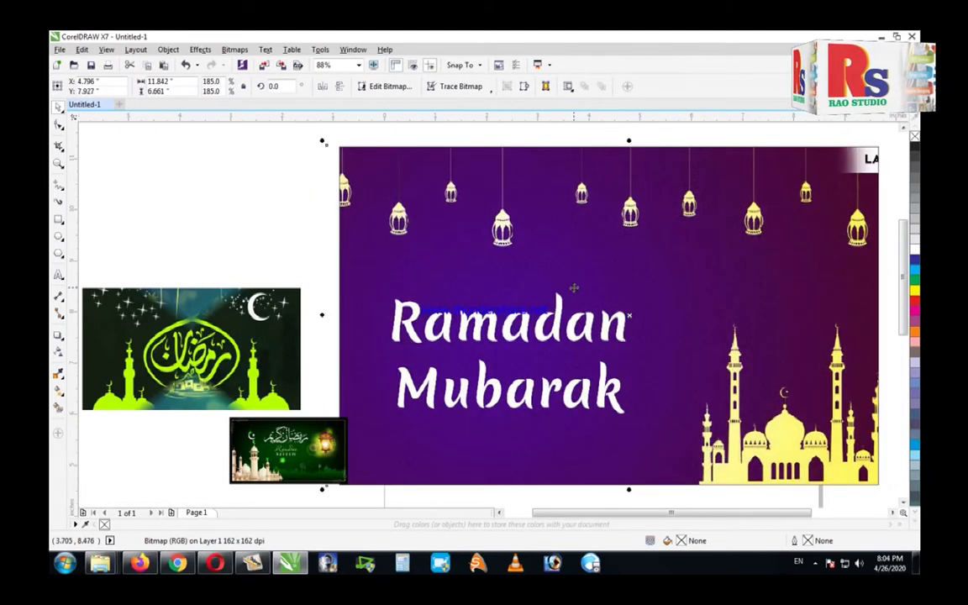
Step: Place the green calligraphy image over the lower-left part of the purple banner, enlarged to about 7 × 3.94 inches
left_click(290, 220)
left_click(437, 353)
left_click(212, 253)
left_click_drag(223, 311, 492, 379)
left_click_drag(572, 357, 712, 264)
left_click_drag(680, 311, 626, 328)
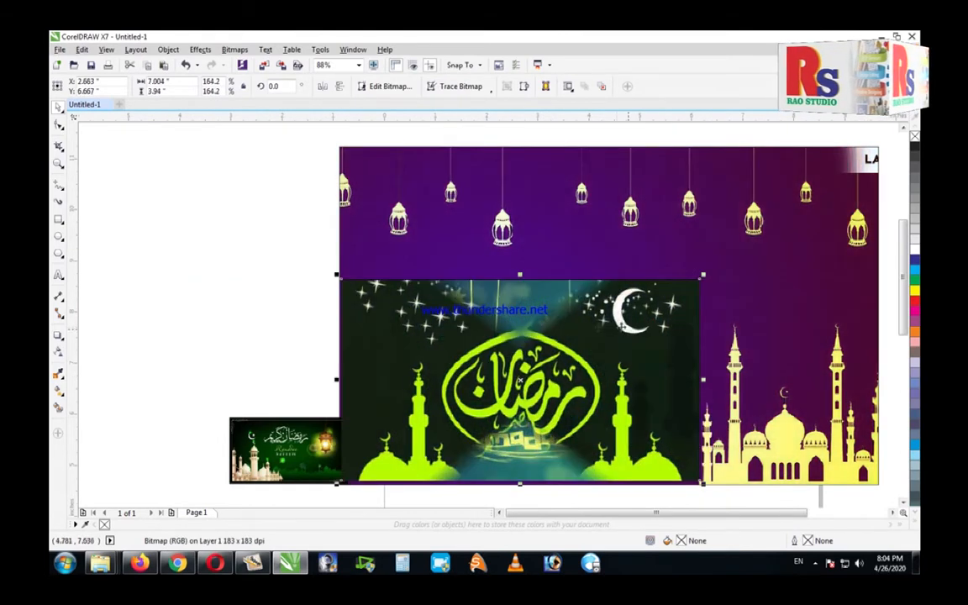
Step: Apply a vertical gradient transparency to the green calligraphy image so its upper edge fades into the purple background
left_click(262, 245)
left_click(58, 352)
left_click(531, 399)
left_click_drag(543, 367, 543, 249)
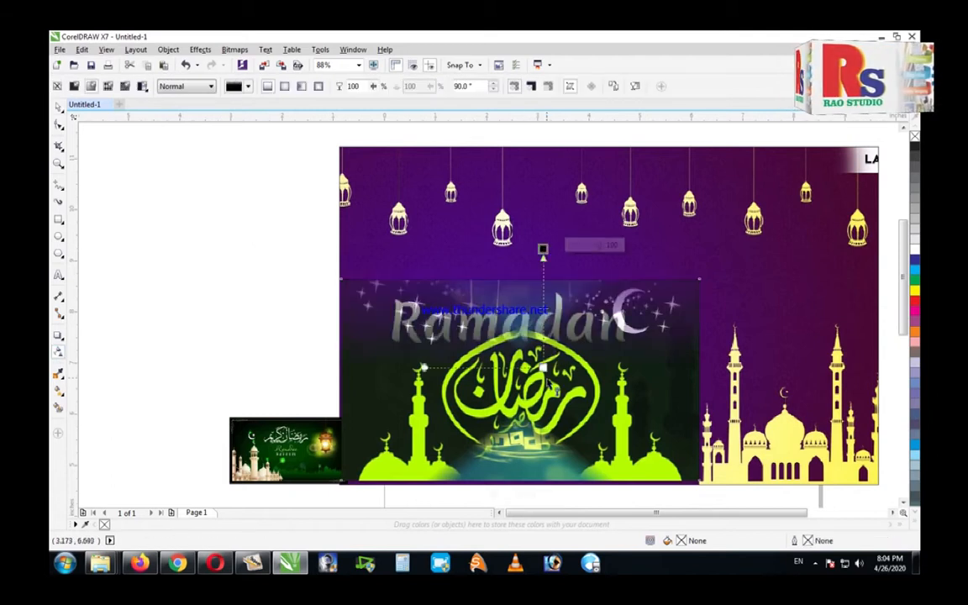
left_click_drag(543, 368, 533, 327)
left_click_drag(543, 249, 536, 285)
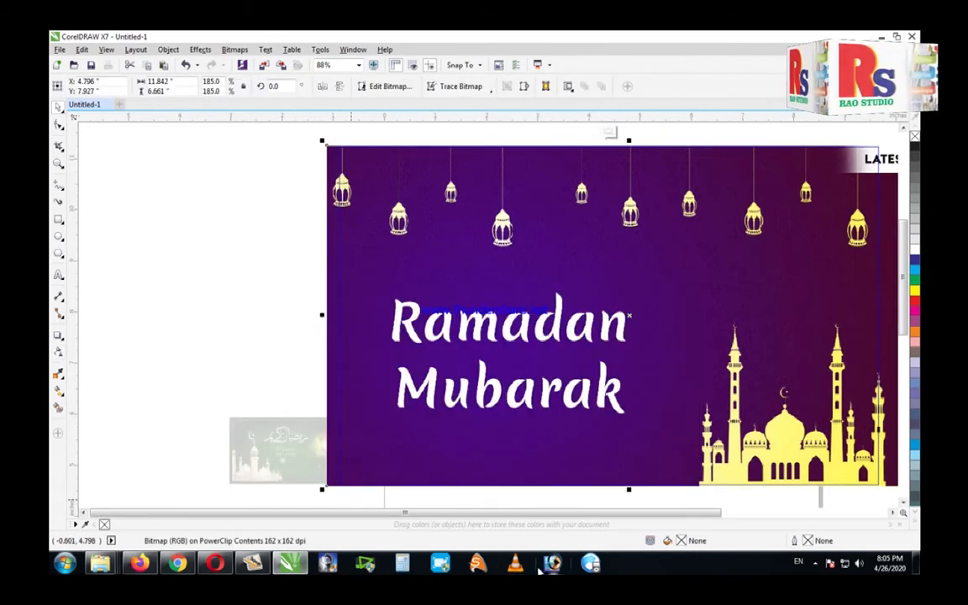
Step: Switch to Photoshop and heal away the end of the word "Ramadan" with sampled purple background and a 63 px brush
left_click(552, 564)
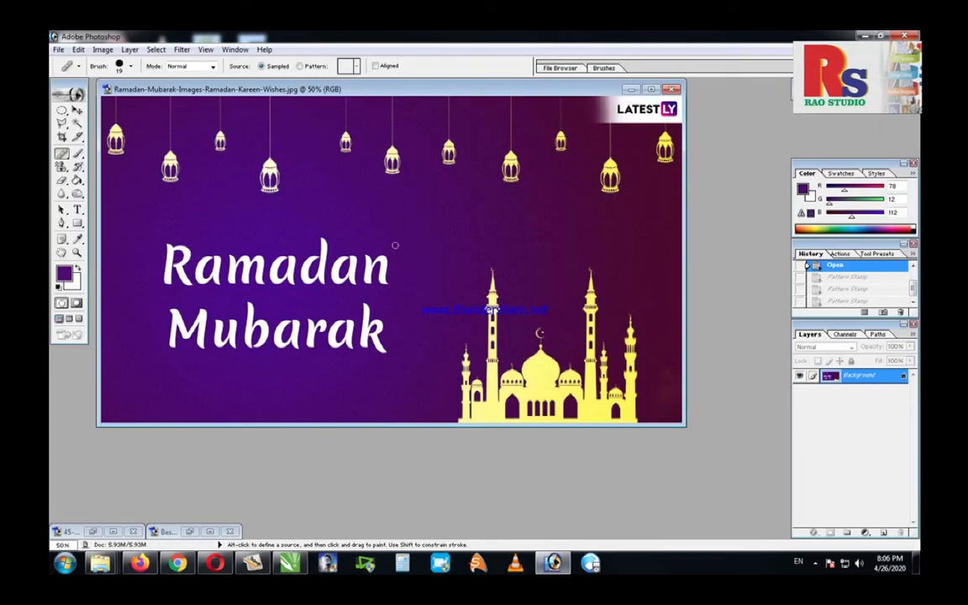
left_click(467, 243, "alt")
mouse_move(427, 247)
left_mouse_down()
mouse_move(383, 270)
mouse_move(370, 292)
mouse_move(385, 292)
mouse_move(383, 234)
mouse_move(389, 260)
left_mouse_up()
left_click(131, 68)
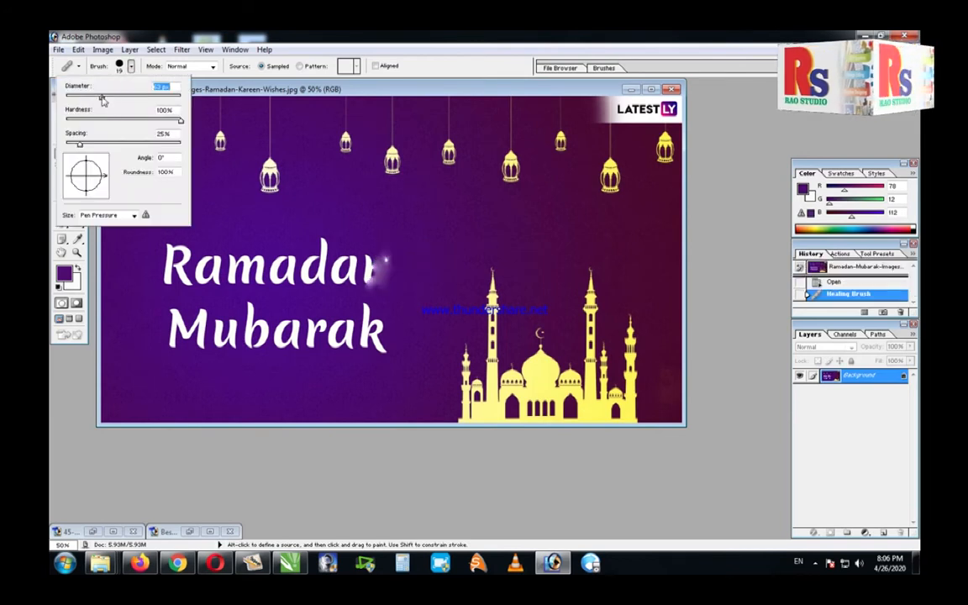
left_click(408, 246)
left_click(432, 235, "alt")
mouse_move(405, 252)
left_mouse_down()
mouse_move(366, 284)
mouse_move(391, 268)
mouse_move(385, 281)
mouse_move(353, 274)
left_mouse_up()
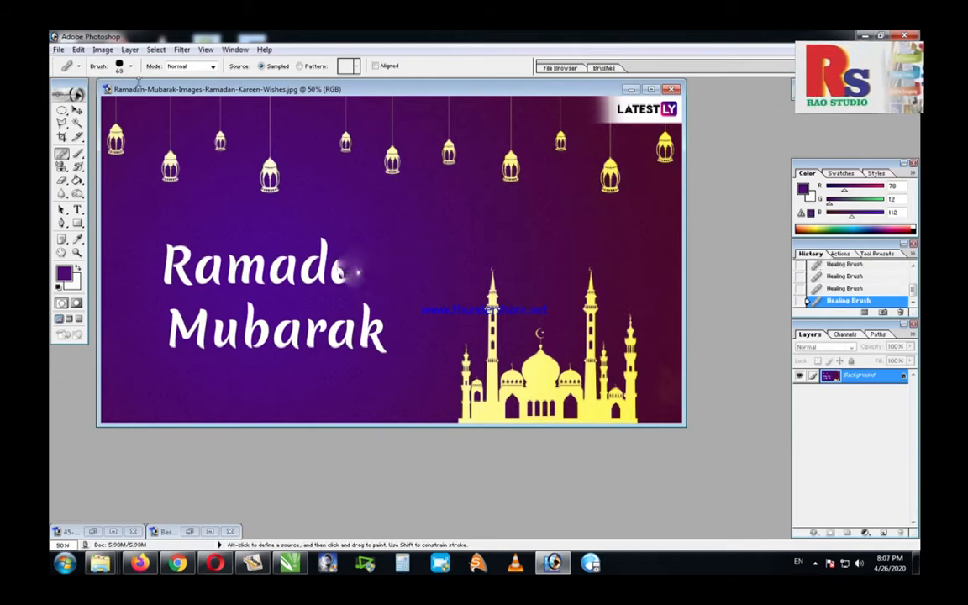
Step: Set the Healing Brush diameter to 125 px and paint over the rest of "Ramadan" and the lower part of "Mubarak"
left_click(131, 67)
left_click_drag(101, 96, 130, 97)
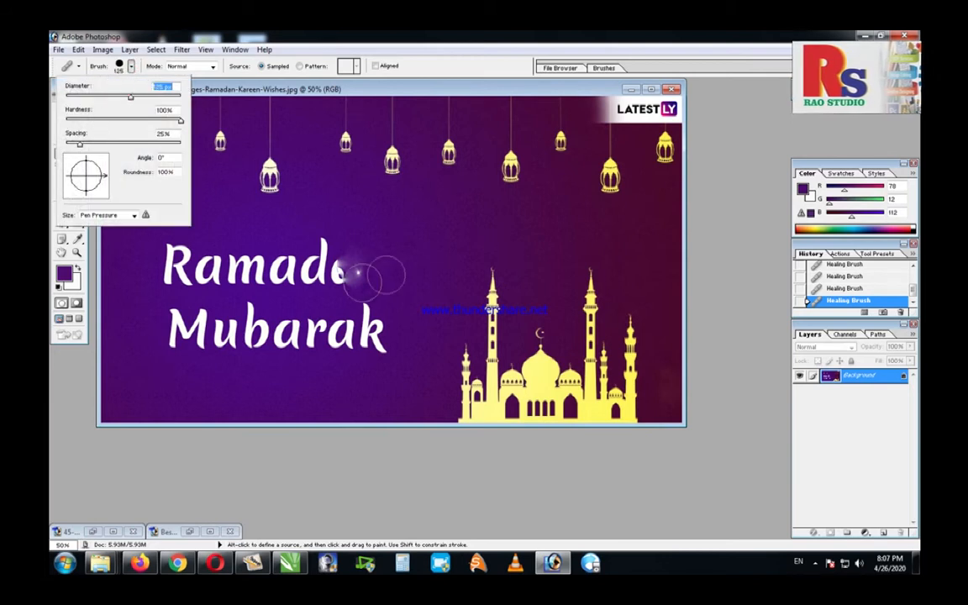
key("Return")
mouse_move(390, 255)
left_mouse_down()
mouse_move(339, 275)
mouse_move(381, 286)
mouse_move(316, 236)
mouse_move(304, 253)
mouse_move(404, 259)
mouse_move(332, 273)
mouse_move(259, 269)
mouse_move(253, 276)
mouse_move(274, 284)
mouse_move(226, 290)
mouse_move(256, 299)
mouse_move(285, 275)
left_mouse_up()
mouse_move(369, 330)
left_mouse_down()
mouse_move(300, 340)
mouse_move(340, 328)
mouse_move(318, 341)
mouse_move(151, 335)
mouse_move(334, 329)
left_mouse_up()
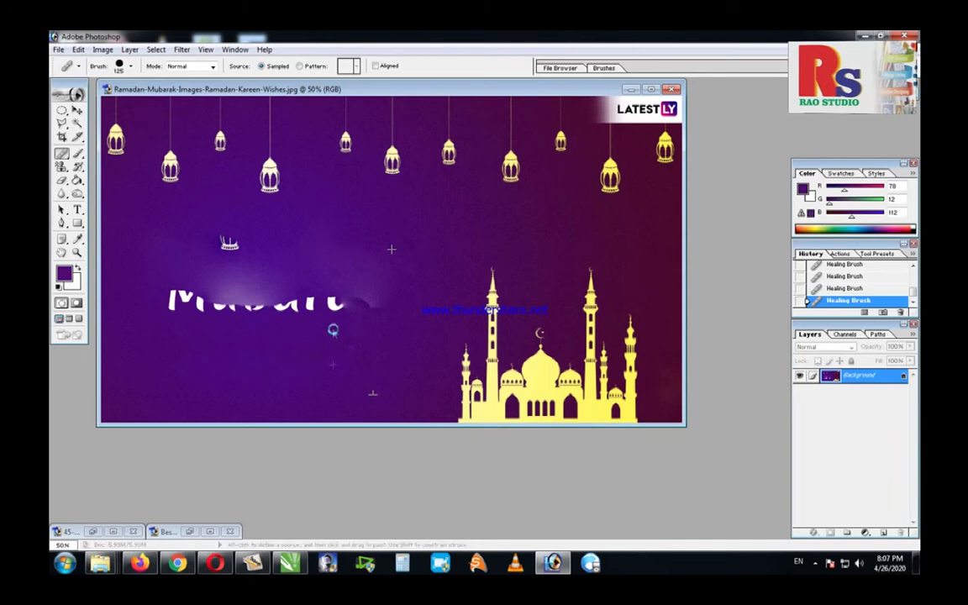
Step: Heal away the remaining "Mubarak" lettering and smooth the area using sampled purple background
left_click(311, 381, "alt")
left_click(304, 322)
mouse_move(347, 311)
left_mouse_down()
mouse_move(316, 311)
mouse_move(311, 342)
left_mouse_up()
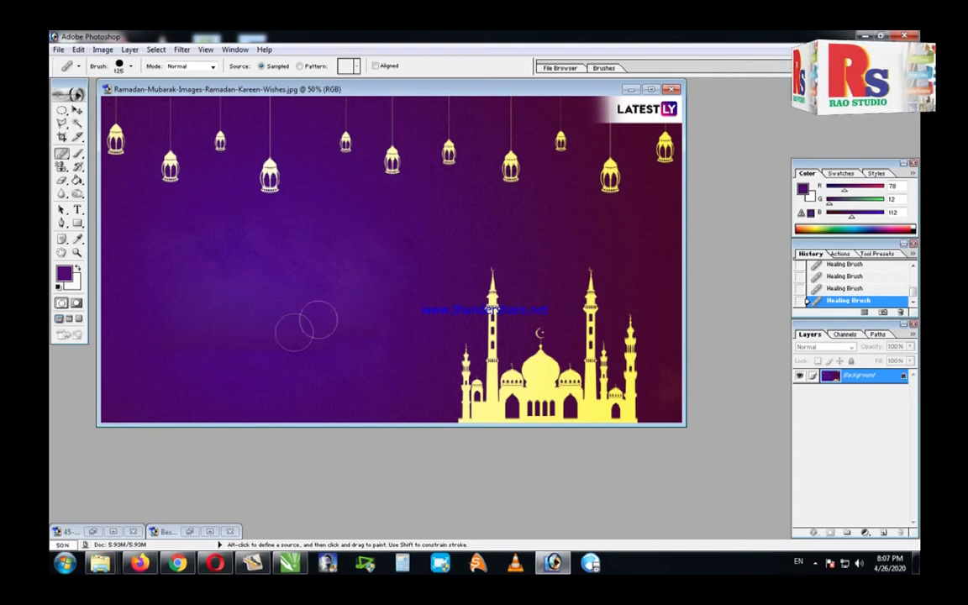
left_click(348, 295, "alt")
mouse_move(336, 348)
left_mouse_down()
mouse_move(216, 346)
mouse_move(215, 355)
left_mouse_up()
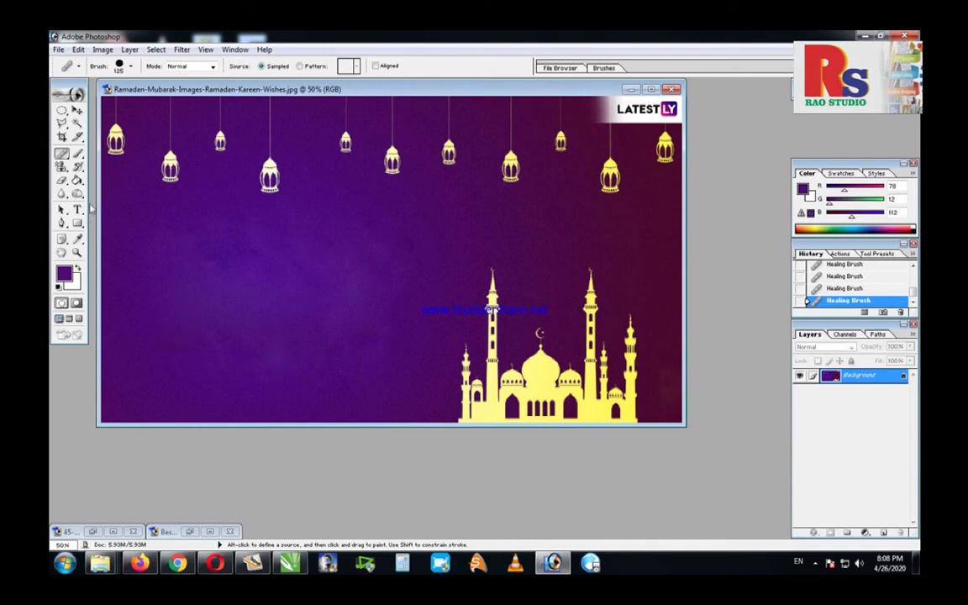
Step: Save the retouched Ramadan image over the original JPEG file
left_click(76, 112)
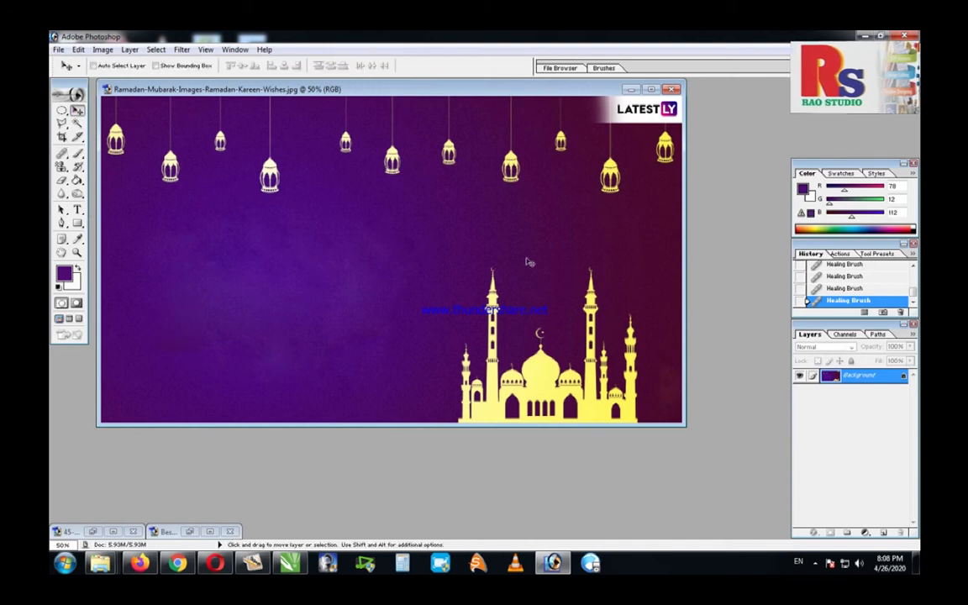
key("ctrl+s")
key("Return")
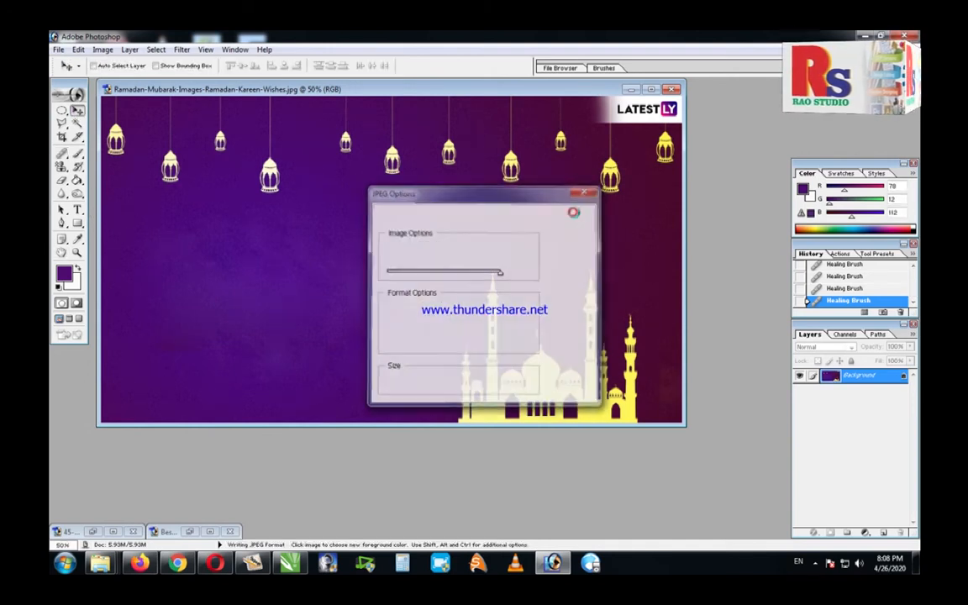
Step: Bring the retouched image from the desktop into the CorelDRAW PowerClip contents and delete the old Ramadan Mubarak image
left_click(865, 36)
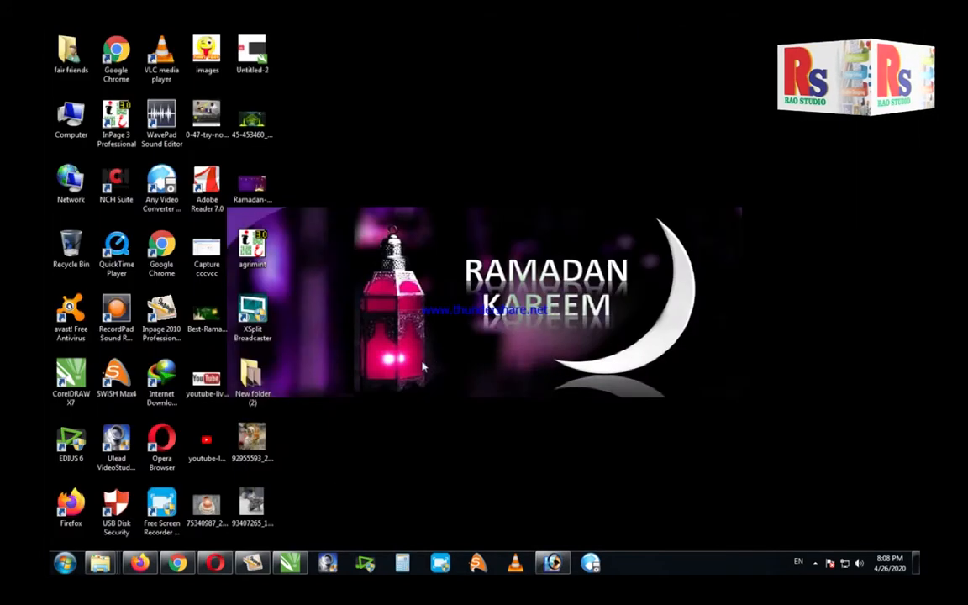
left_click_drag(255, 182, 477, 452)
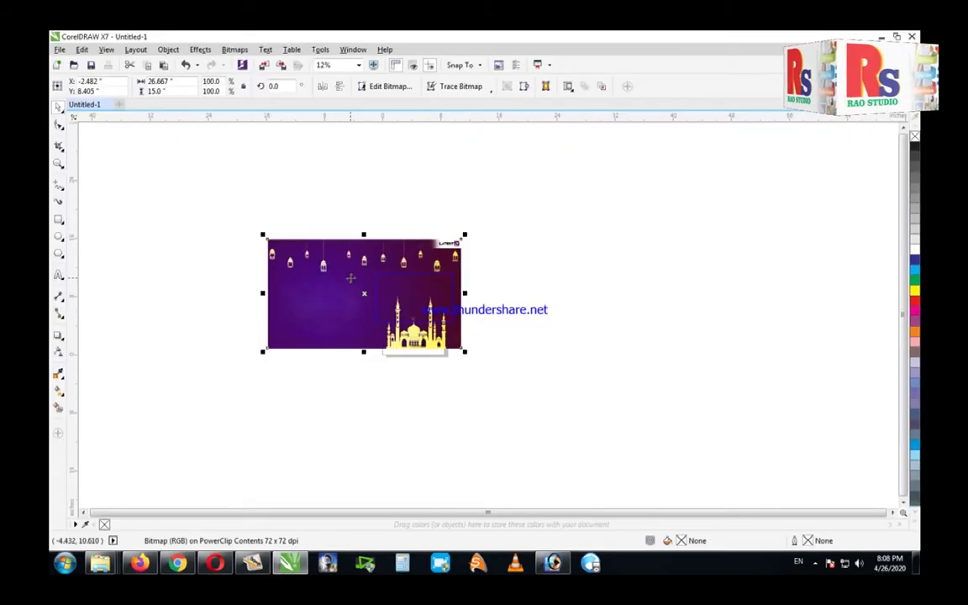
left_click_drag(350, 279, 466, 235)
left_click(425, 318)
key("Delete")
Step: Shrink the retouched image and position it over the PowerClip frame
left_click_drag(462, 269, 432, 282)
key("shift+F2")
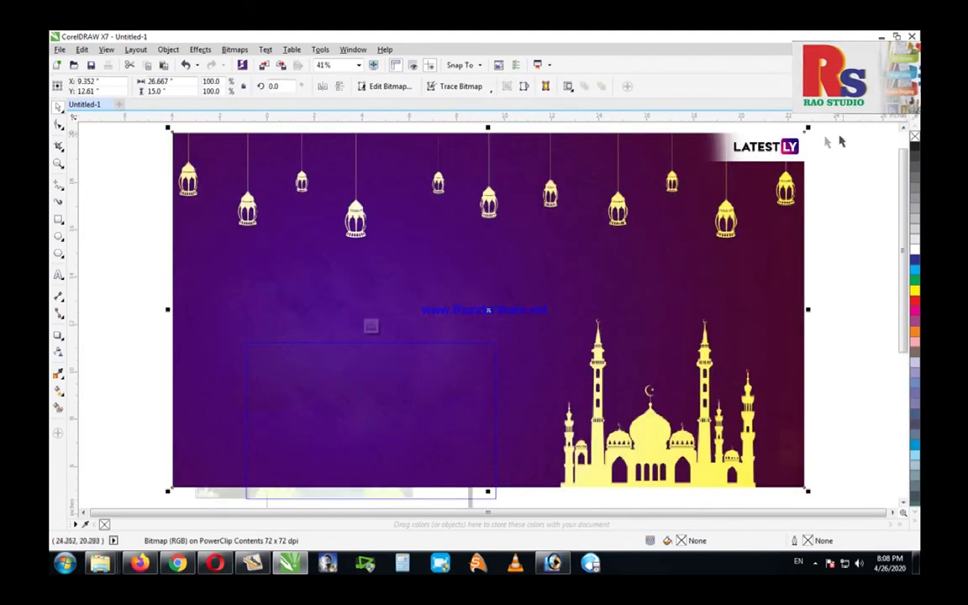
left_click_drag(805, 133, 461, 324)
left_click_drag(377, 371, 438, 382)
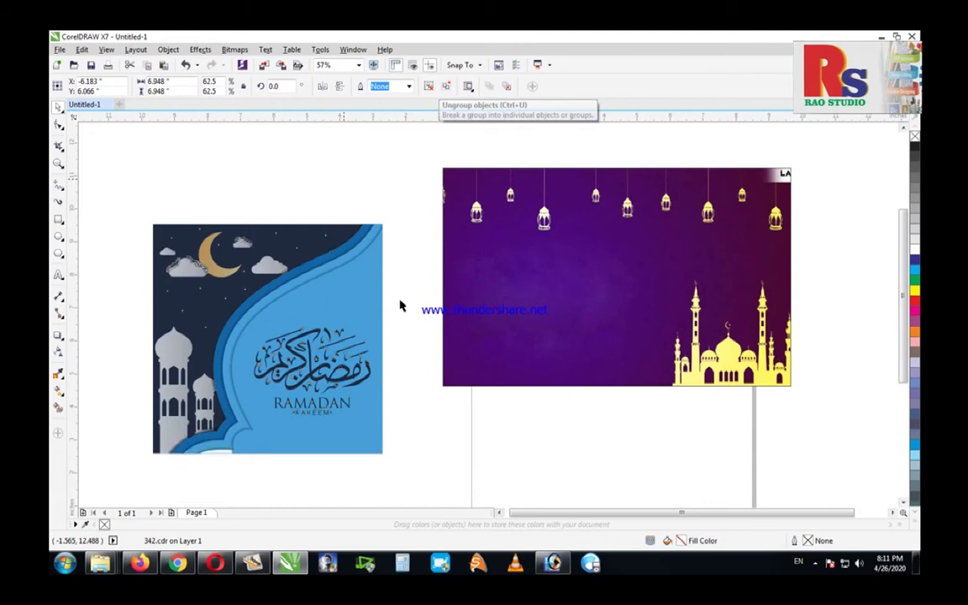
Step: Ungroup the blue Ramadan artwork and place its calligraphy and lettering on the banner at about 5.1 × 3.8 inches
key("ctrl+u")
left_click_drag(401, 292, 238, 438)
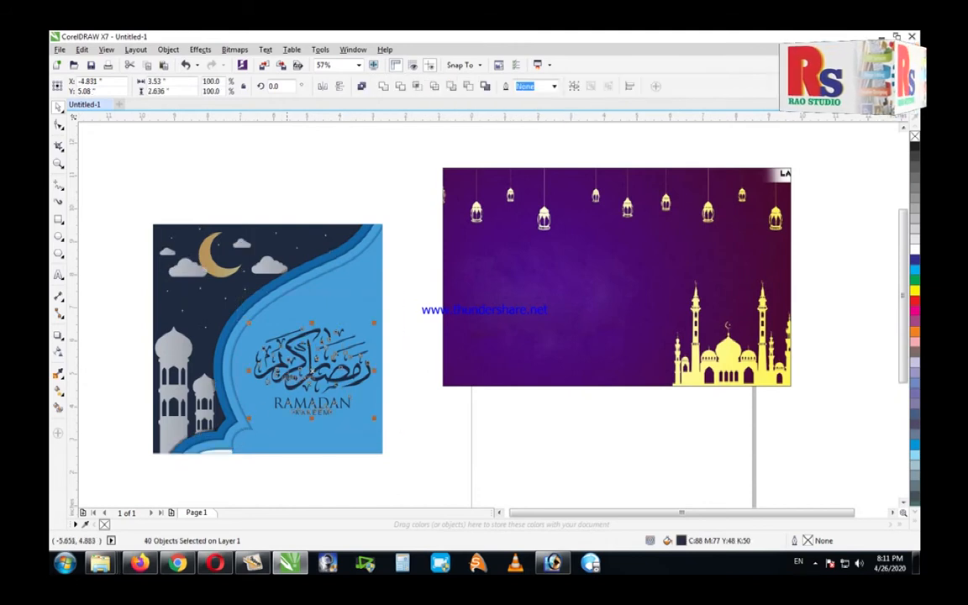
left_click_drag(311, 370, 546, 324)
left_click_drag(611, 270, 650, 240)
left_click_drag(490, 376, 431, 338)
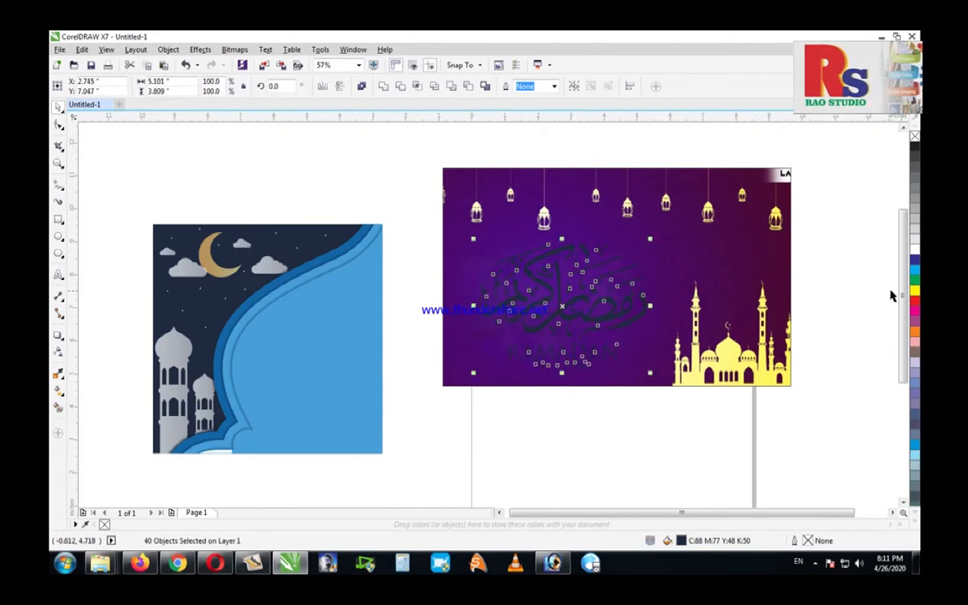
Step: Give the calligraphy and lettering a blue fill (C100 M100 Y0 K0) and a white outline
left_click(915, 301)
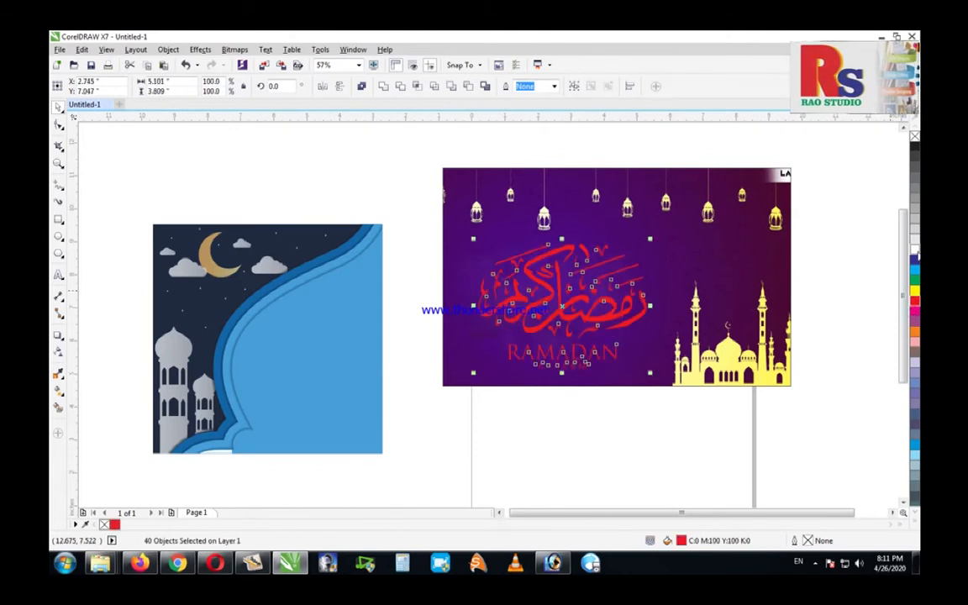
right_click(915, 251)
left_click(915, 262)
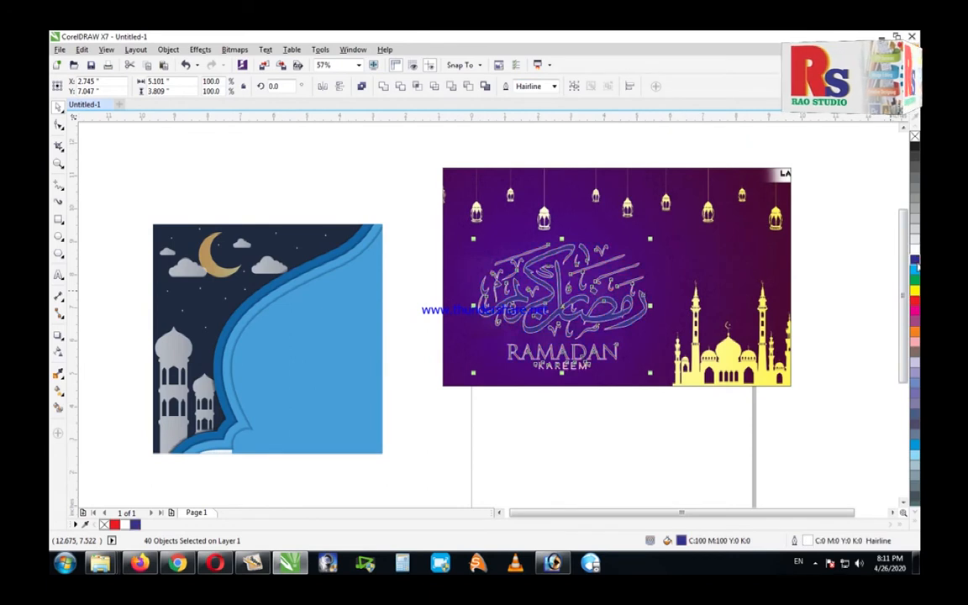
Step: Set the calligraphy and lettering outline to 10 pt wide with round corners
key("F12")
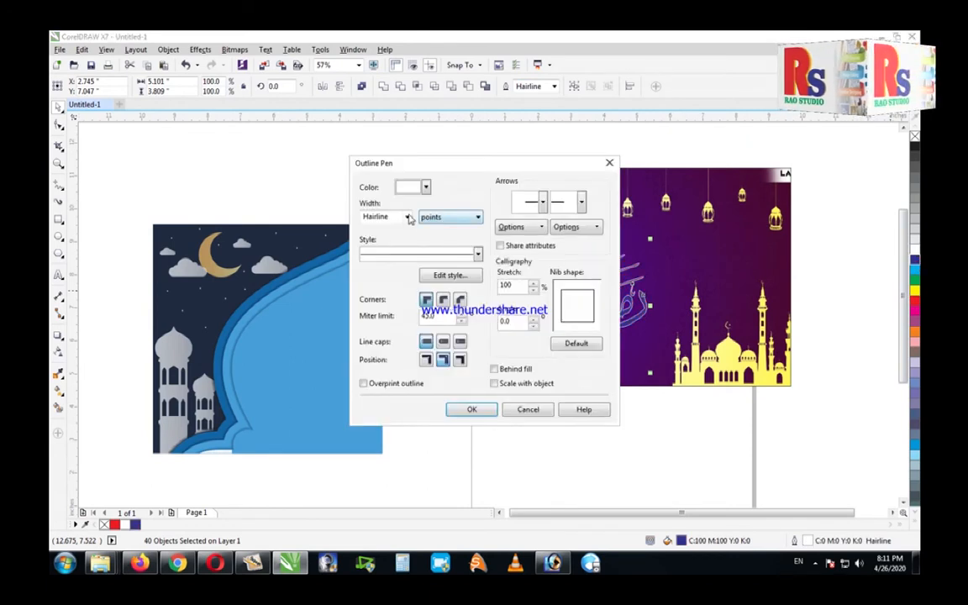
left_click(408, 217)
left_click(372, 321)
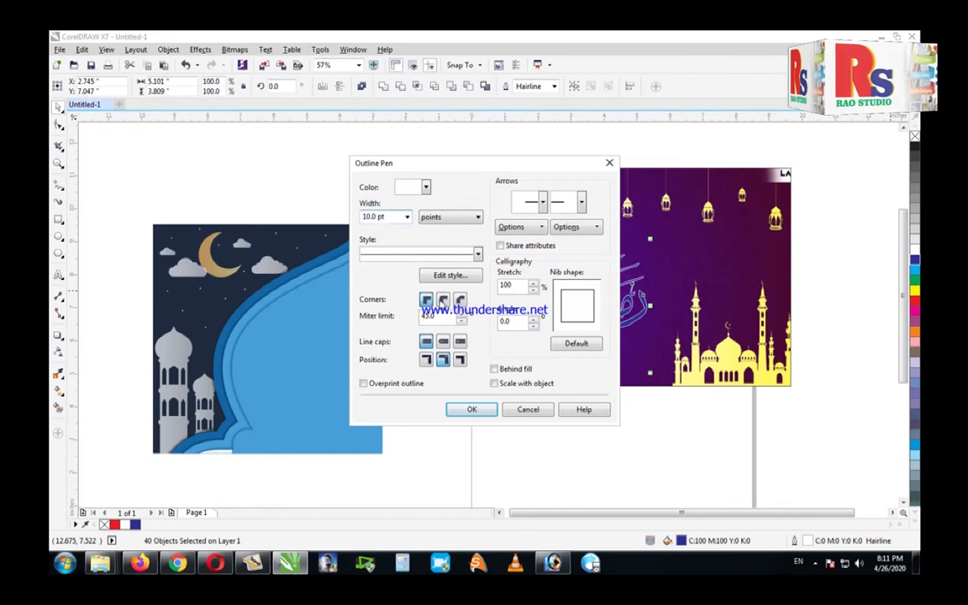
left_click(443, 301)
left_click(479, 409)
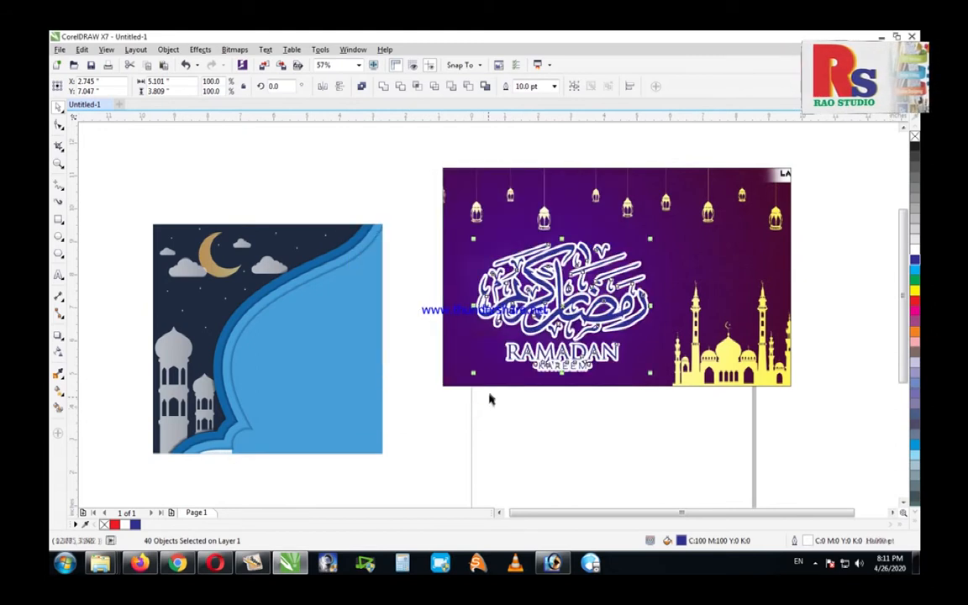
Step: Delete the "RAMADAN KAREEM" lettering below the calligraphy
scroll(488, 400, "up", 3)
left_click(207, 444)
left_click_drag(650, 185, 695, 160)
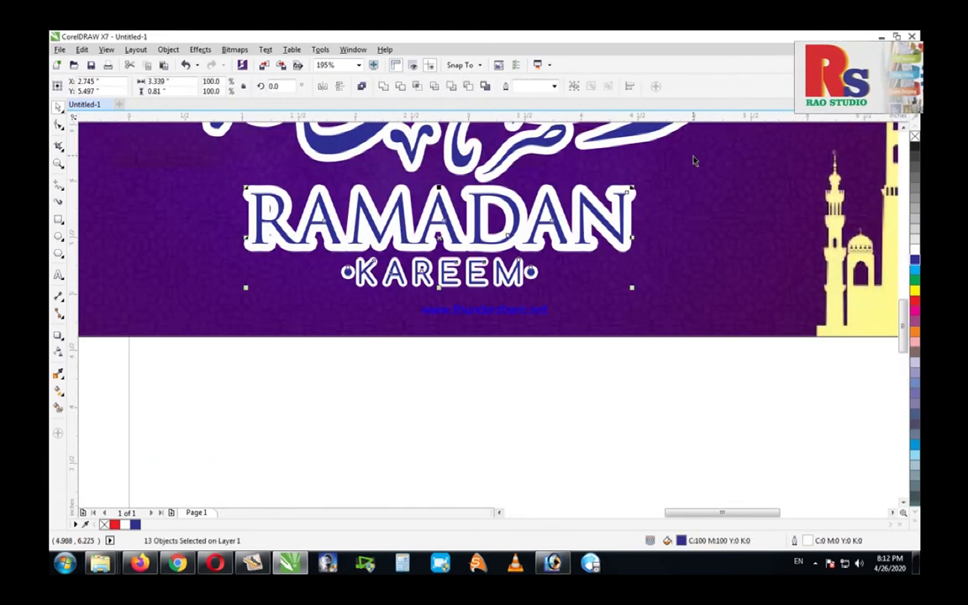
key("Delete")
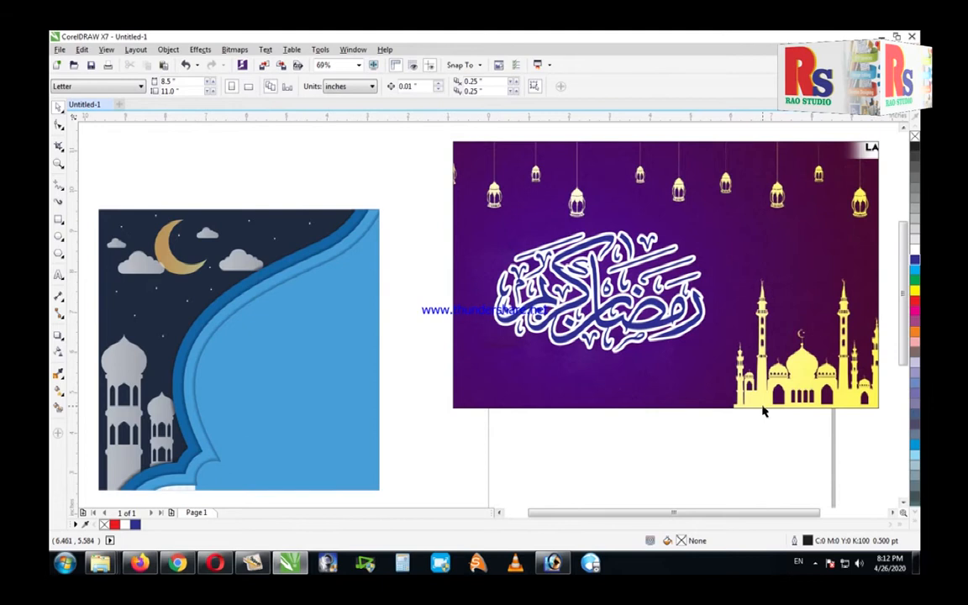
Step: Scale the whole Arabic calligraphy to about 4.57 × 2.59 inches and move it up toward the banner's centre
left_click_drag(392, 470, 745, 214)
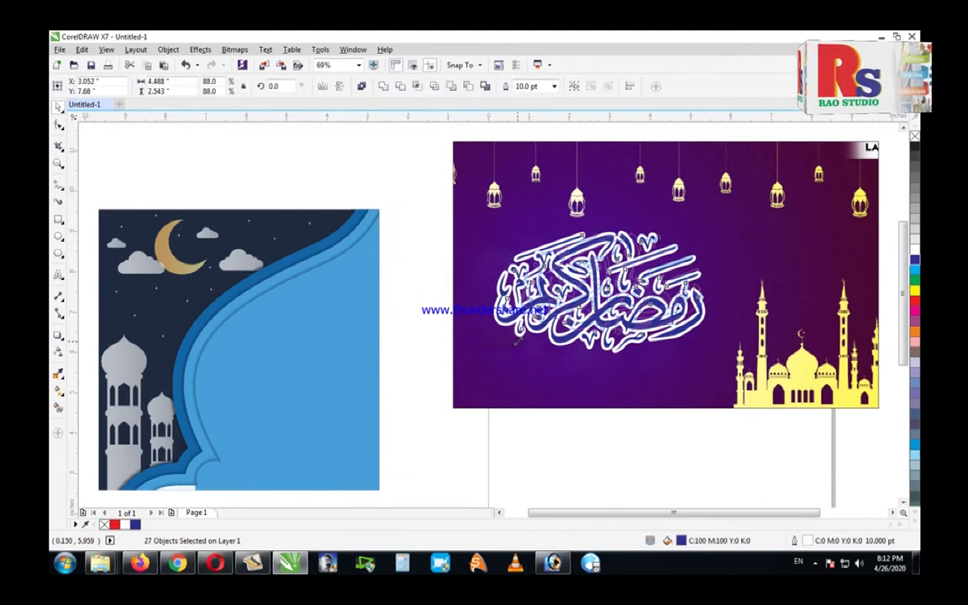
left_click_drag(565, 267, 667, 268)
left_click_drag(567, 316, 561, 318)
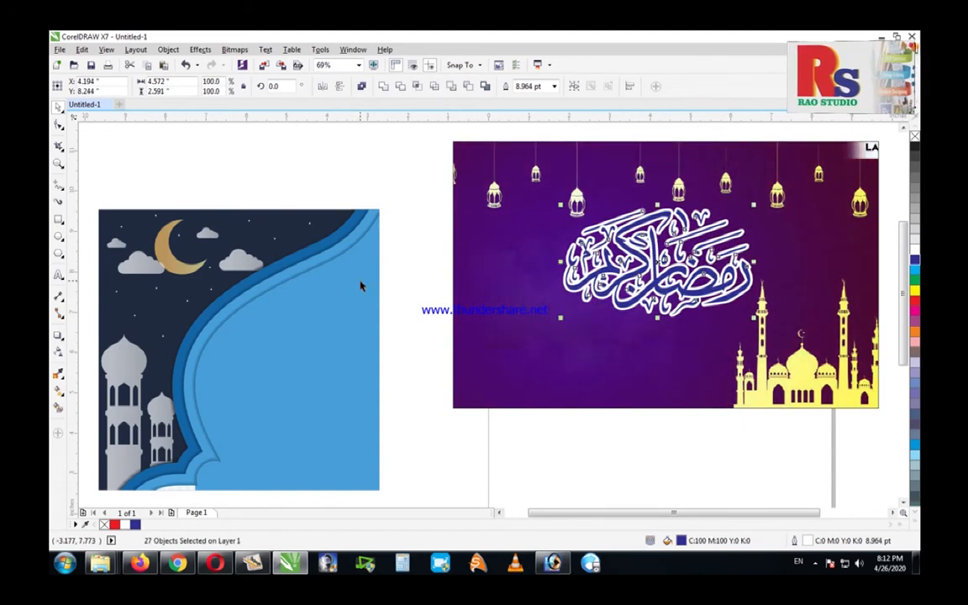
Step: Give all pieces of the Arabic calligraphy a green outline (C100 M0 Y100 K0) and group them
scroll(360, 285, "down", 2)
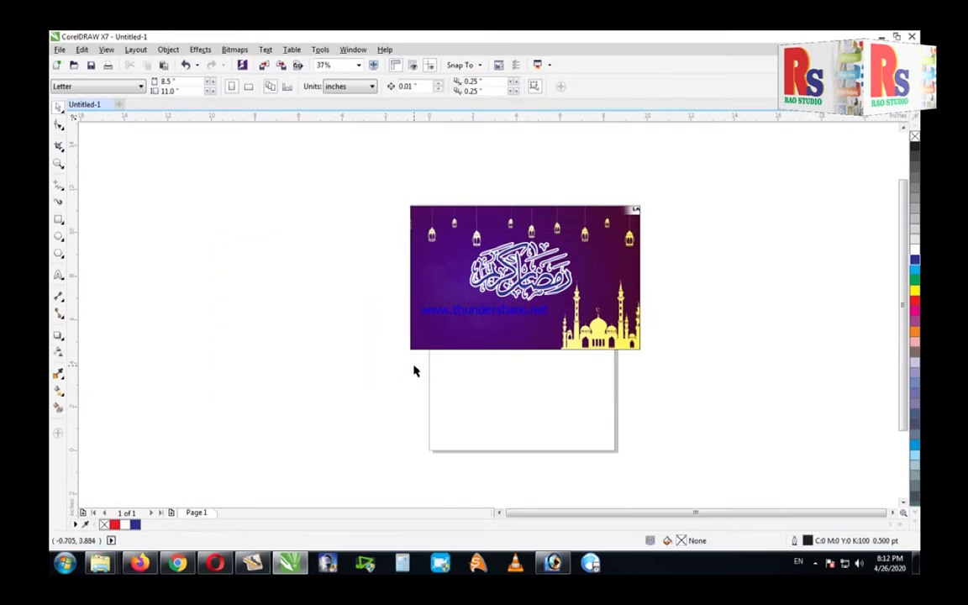
key("F4")
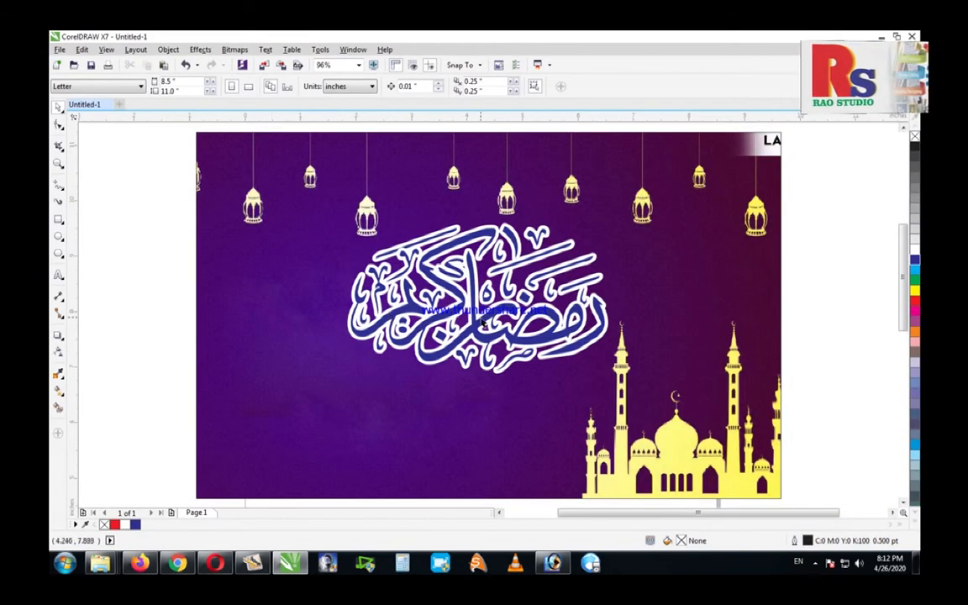
left_click(433, 287)
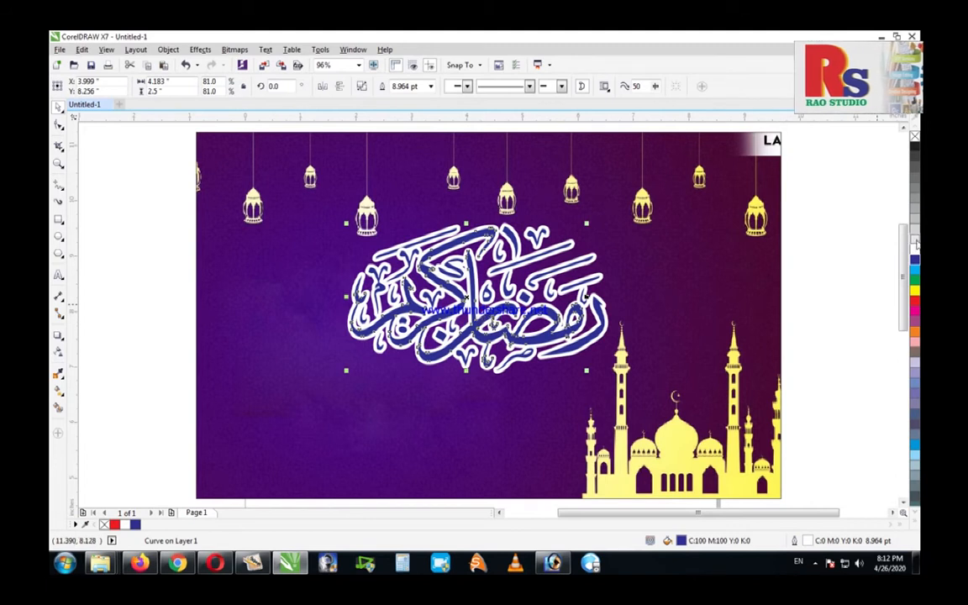
right_click(915, 283)
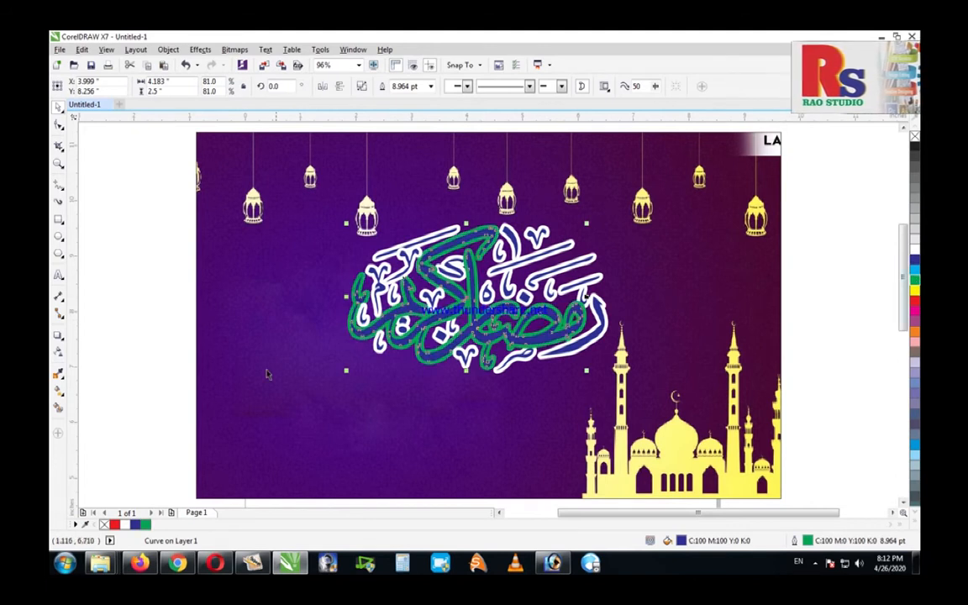
left_click_drag(163, 221, 641, 402)
right_click(915, 284)
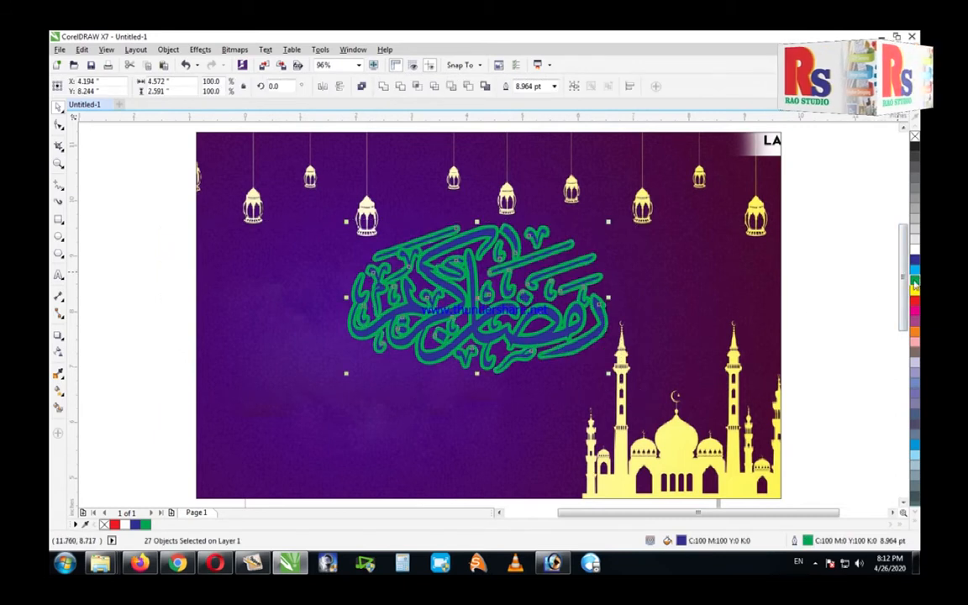
key("ctrl+g")
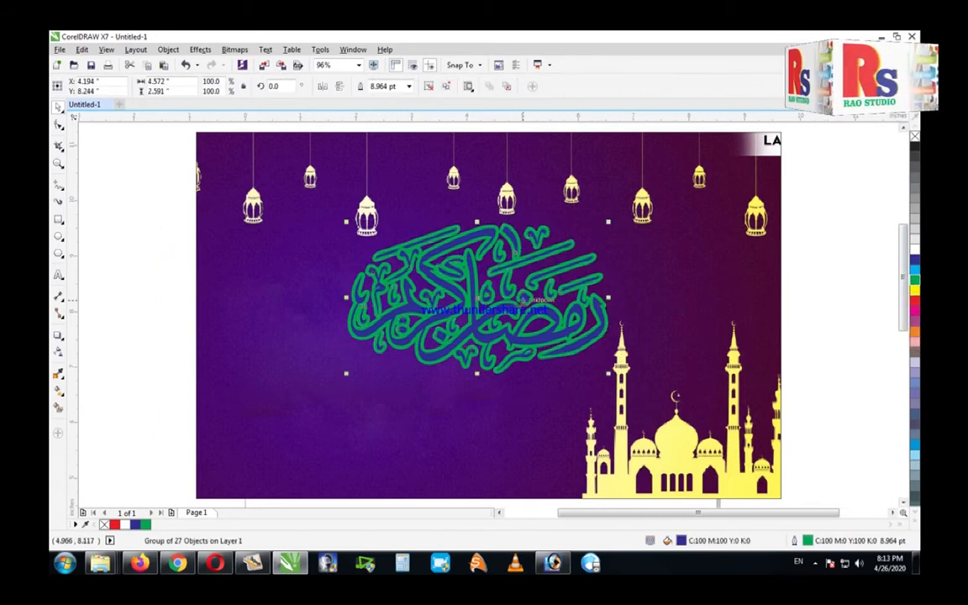
Step: Set the grouped calligraphy's green outline to 16 pt wide
key("F12")
left_click(408, 217)
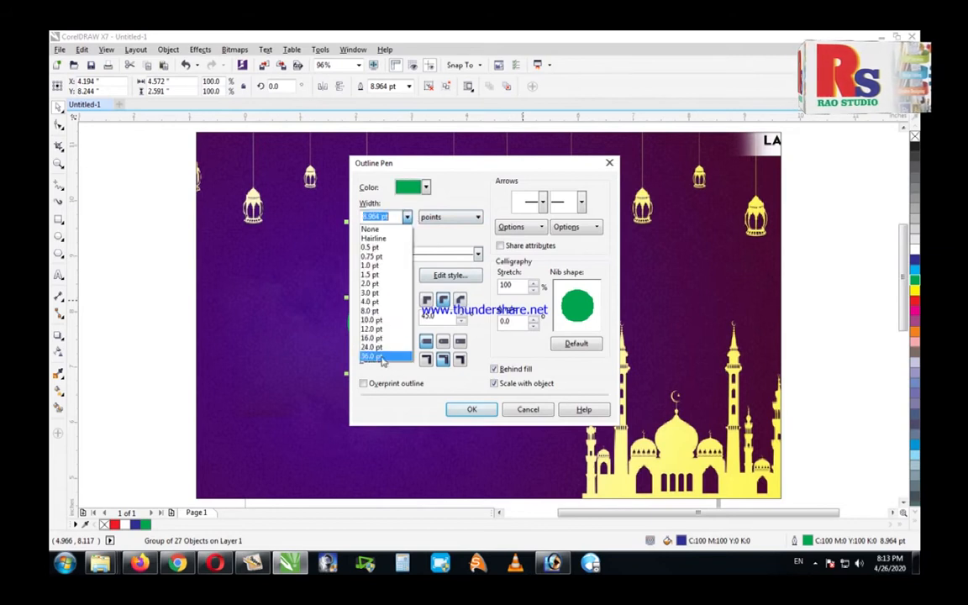
left_click(381, 338)
left_click(467, 409)
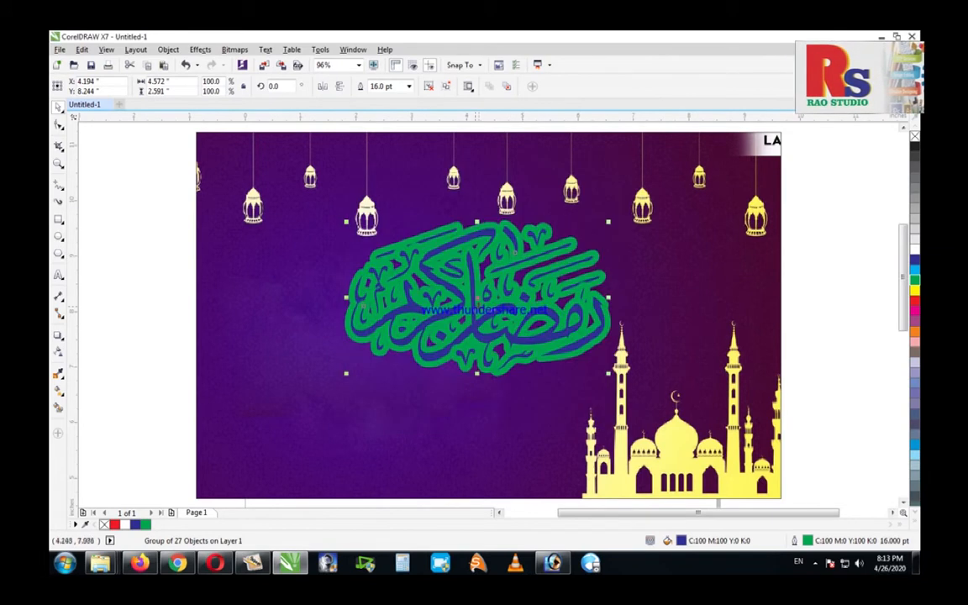
Step: Duplicate the grouped calligraphy in place and give the upper copy a white outline 12 pt wide
key("F12")
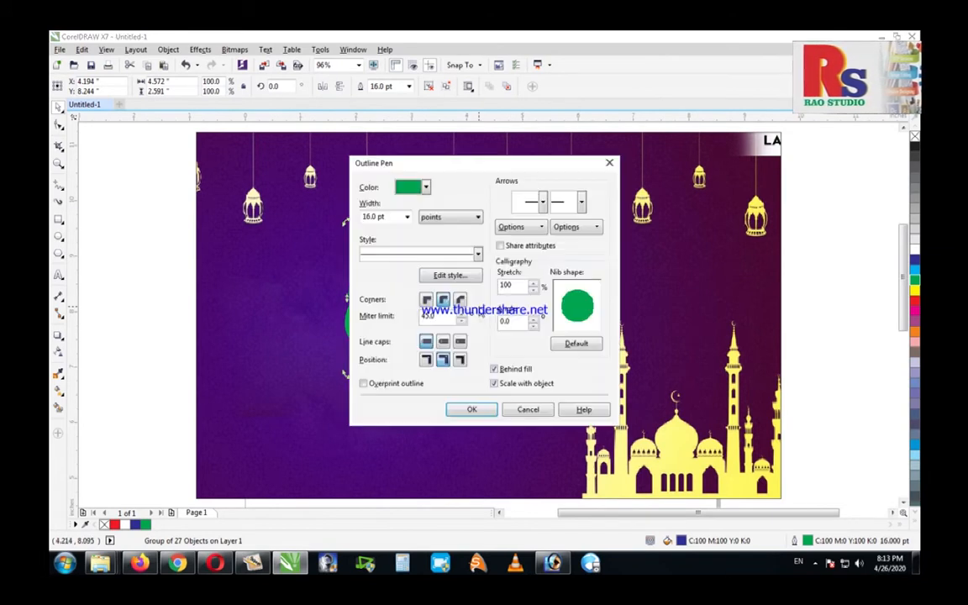
left_click(425, 188)
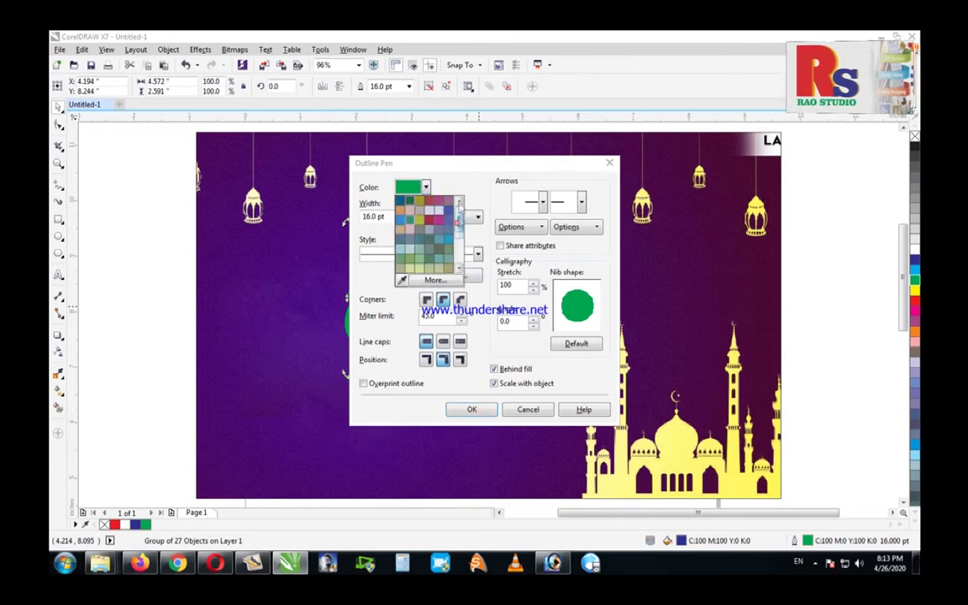
left_click(440, 210)
left_click(407, 217)
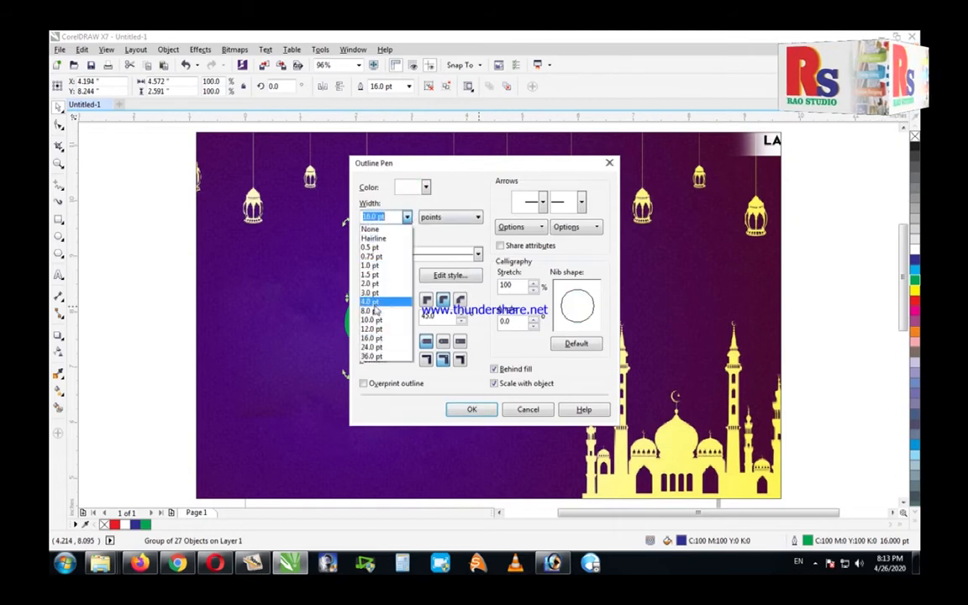
left_click(383, 327)
left_click(471, 410)
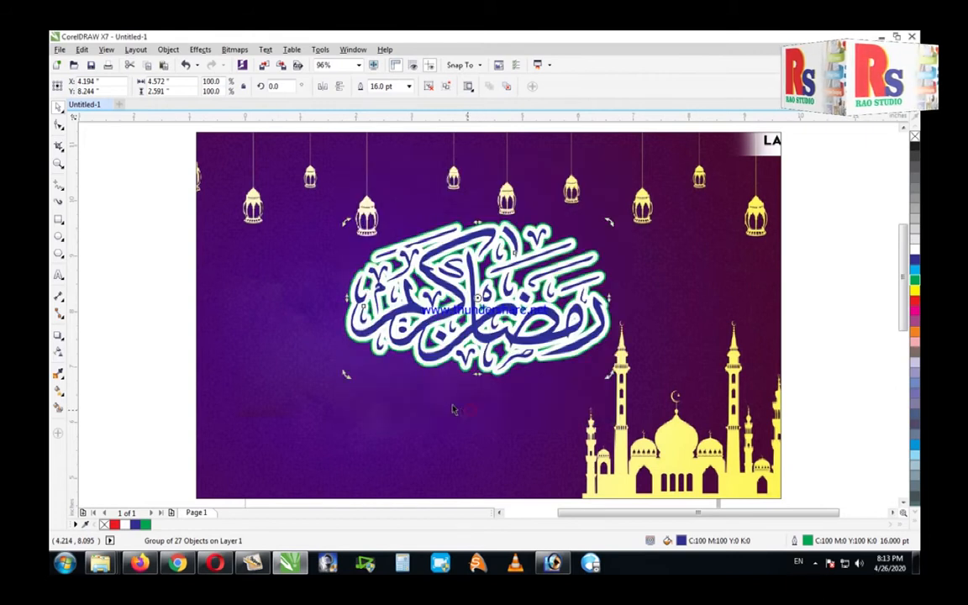
left_click(157, 218)
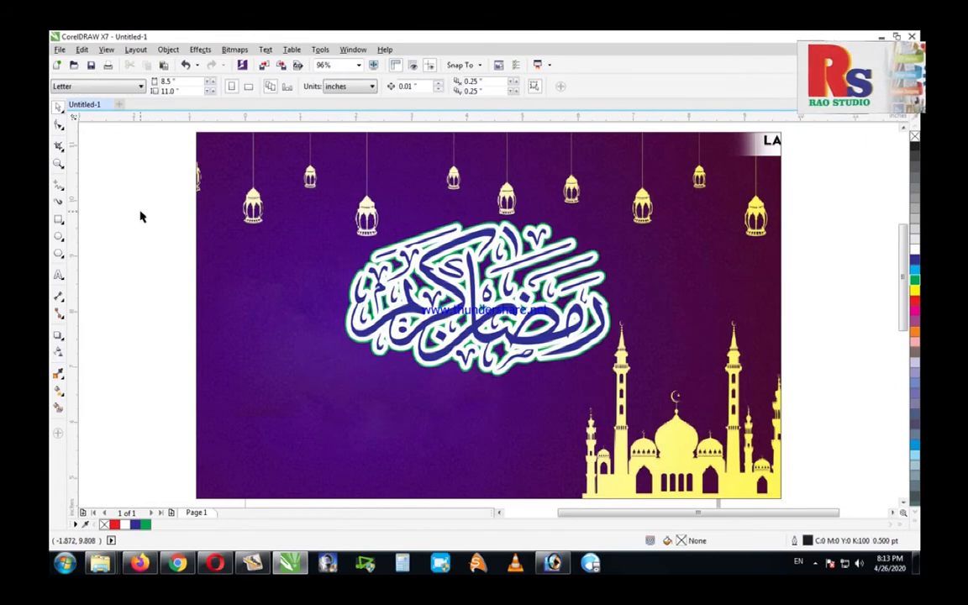
Step: Fill the white-outlined calligraphy group with red (C0 M100 Y100 K0)
left_click(362, 252)
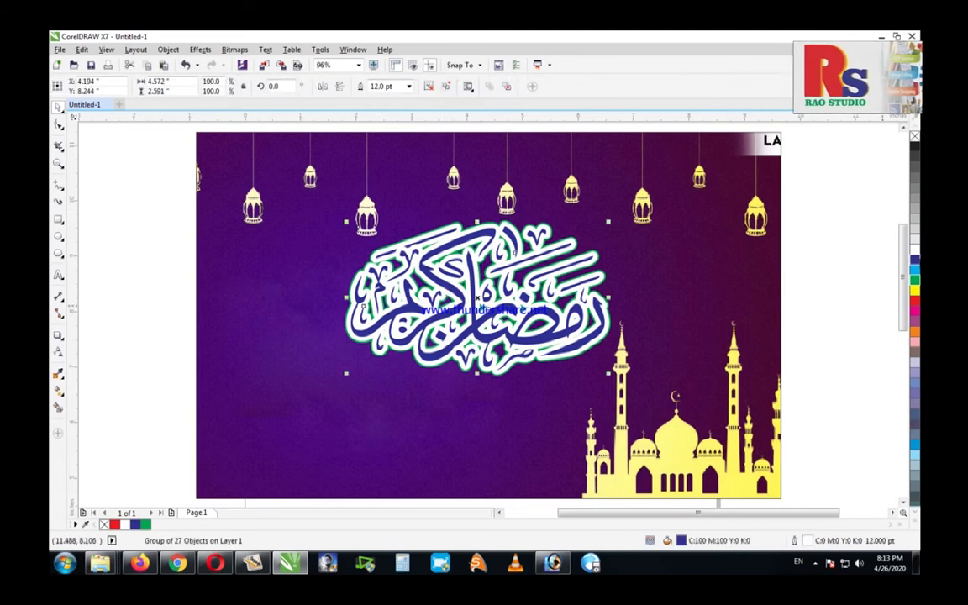
left_click(915, 303)
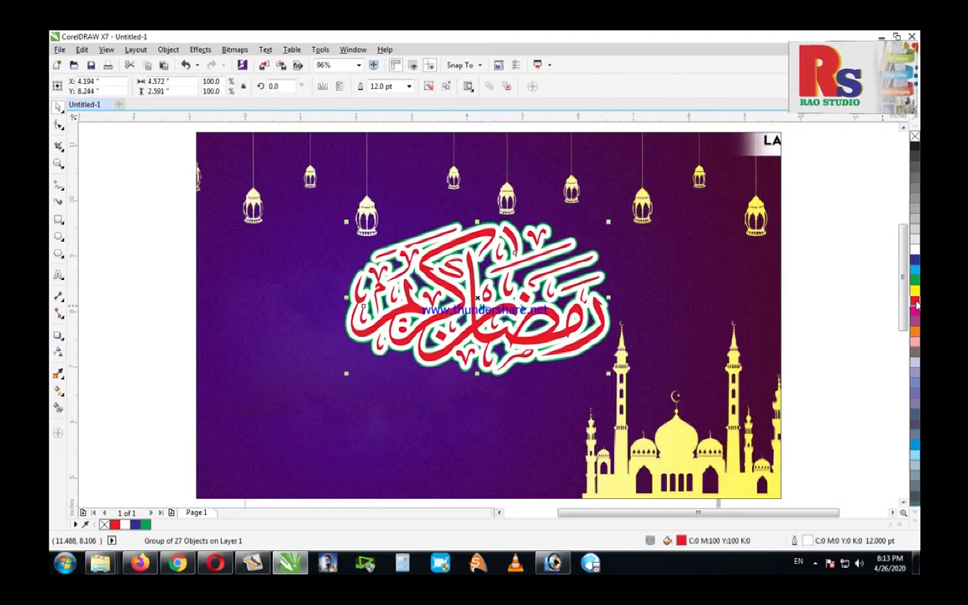
left_click(155, 270)
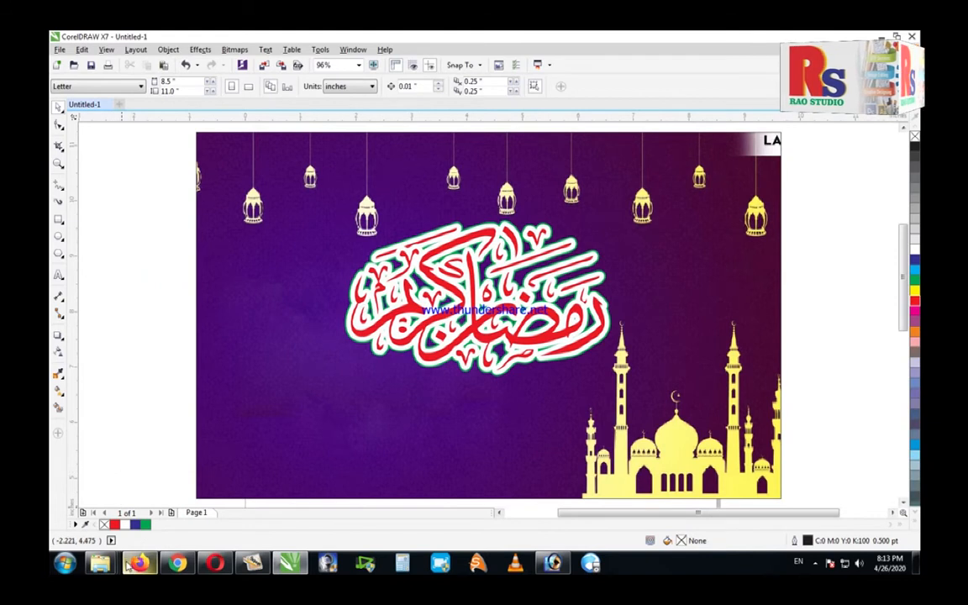
Step: Switch to Photoshop with the JPEG portrait of the man in the flat cap opened from its folder, and close the Ramadan wishes image
left_click(101, 563)
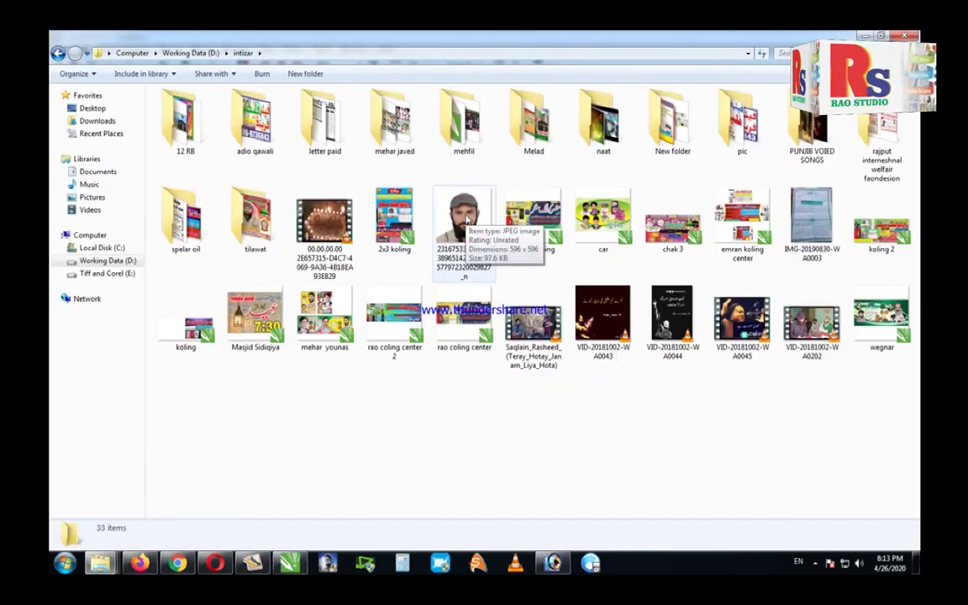
left_click_drag(465, 220, 330, 366)
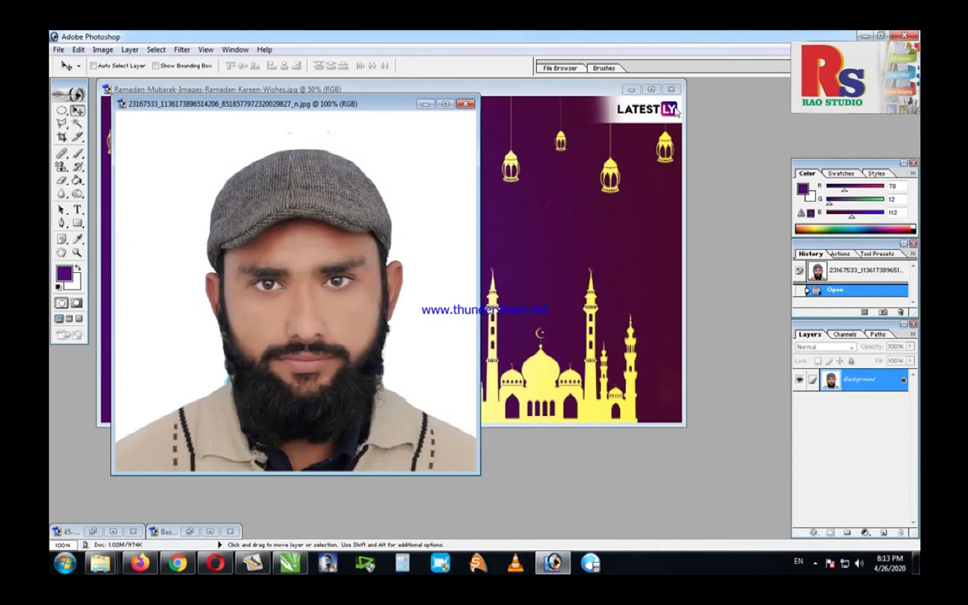
left_click(671, 89)
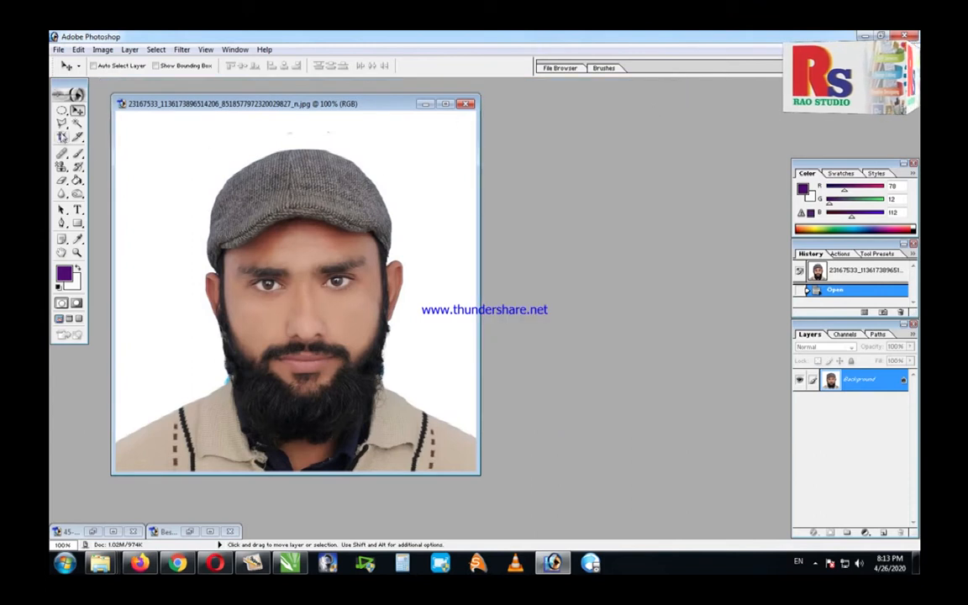
Step: Select the portrait's white background with the Magic Wand, convert the Background to Layer 0, delete the selected white and deselect
left_click(76, 124)
left_click(170, 186)
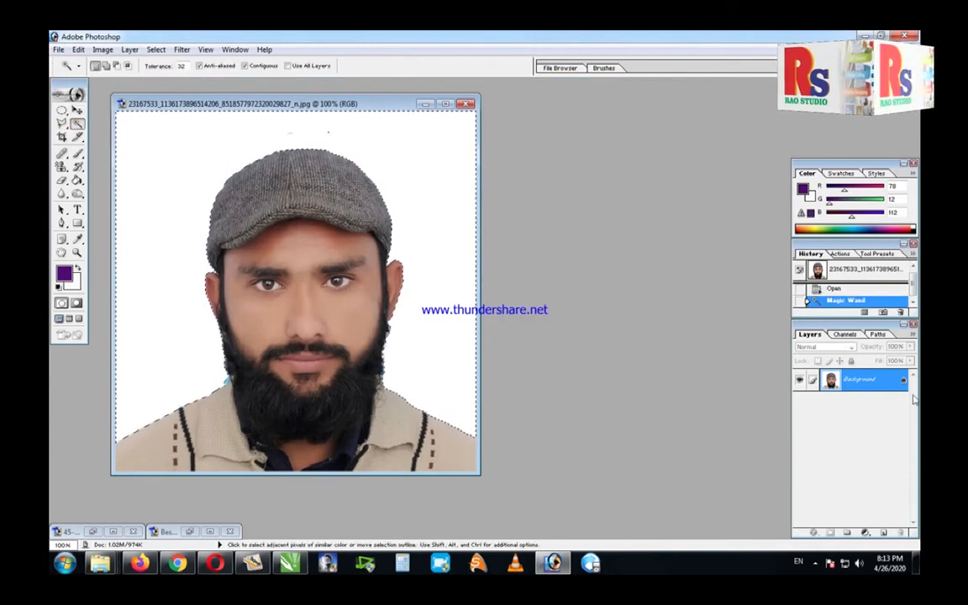
double_click(855, 379)
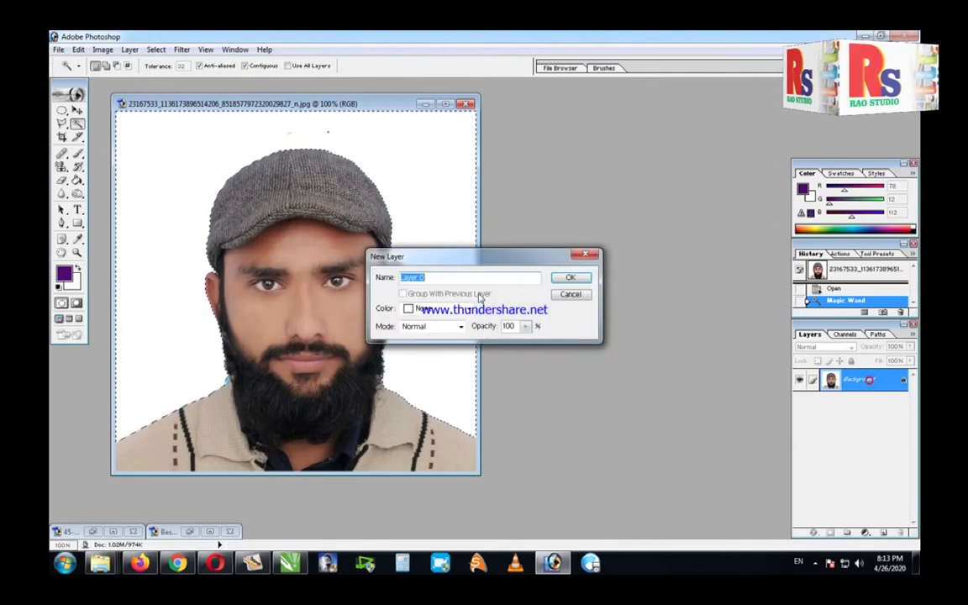
left_click(571, 277)
left_click(227, 378, "shift")
key("Delete")
key("ctrl+d")
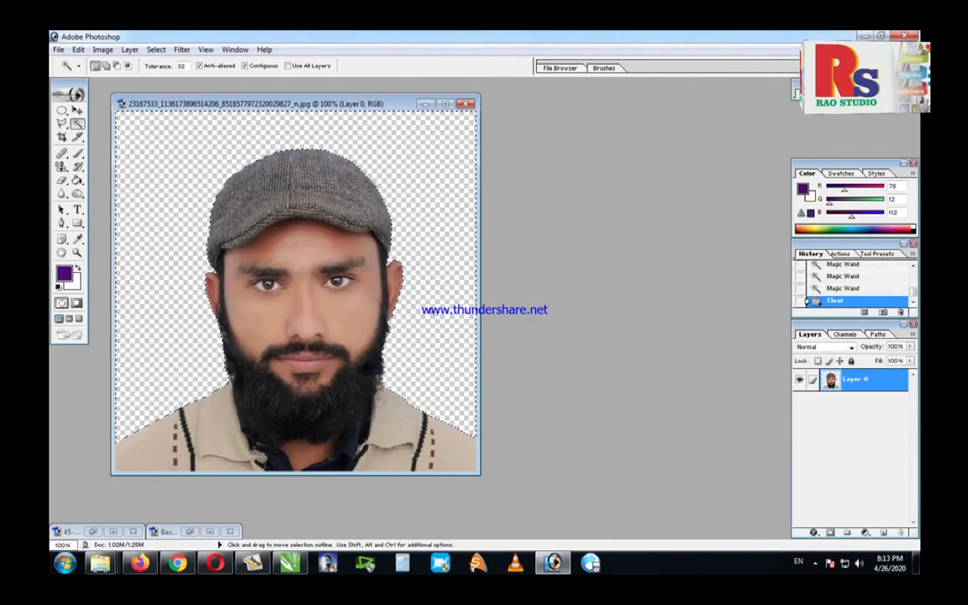
left_click(367, 136)
key("ctrl+d")
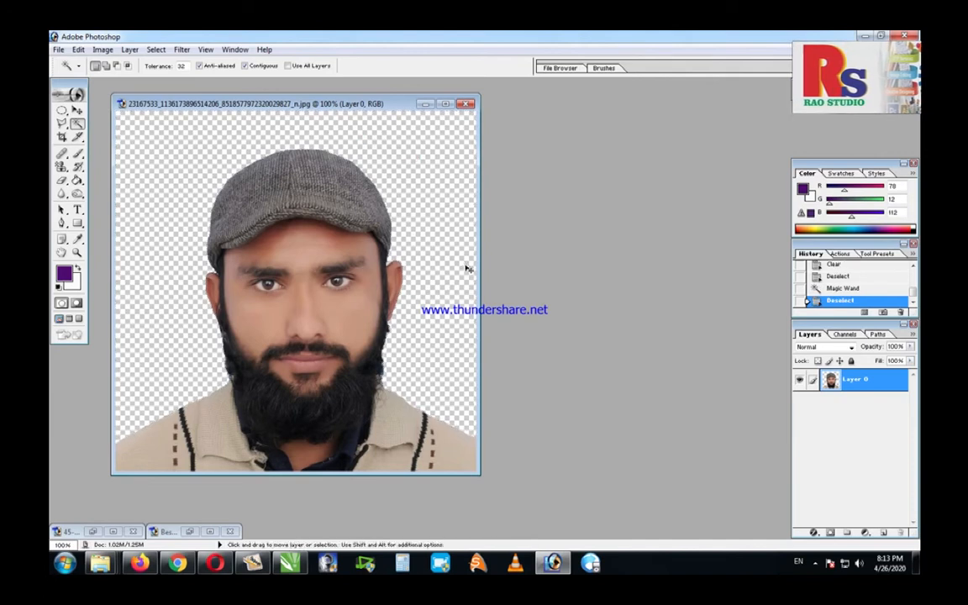
Step: Save the cut-out portrait as a PSD file and close its document
key("ctrl+n")
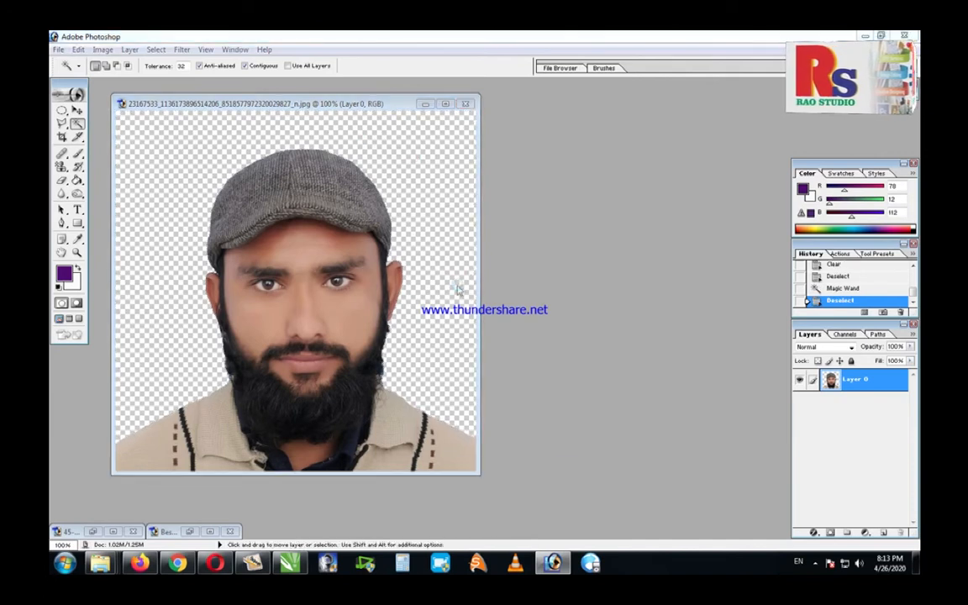
left_click(640, 295)
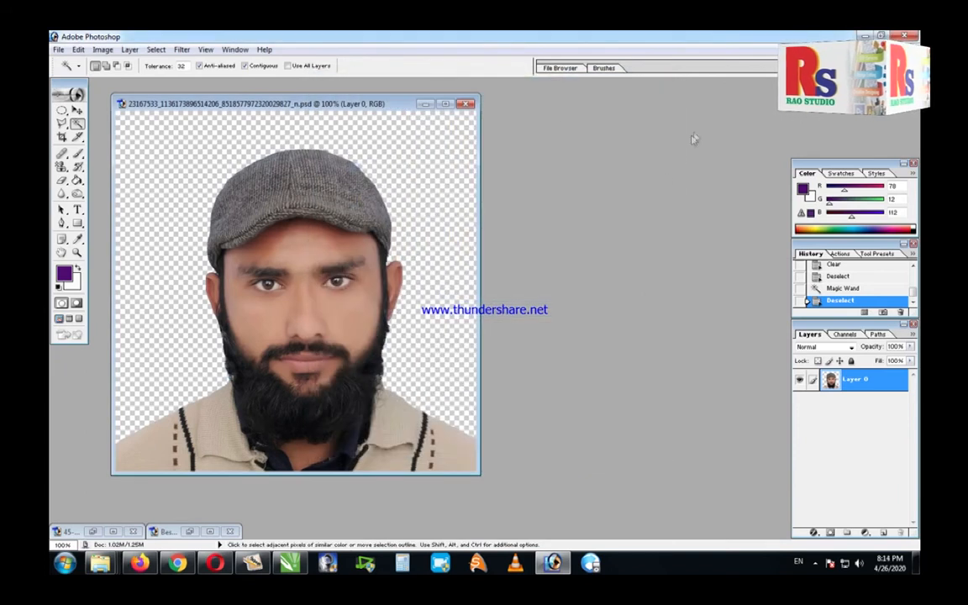
left_click(463, 105)
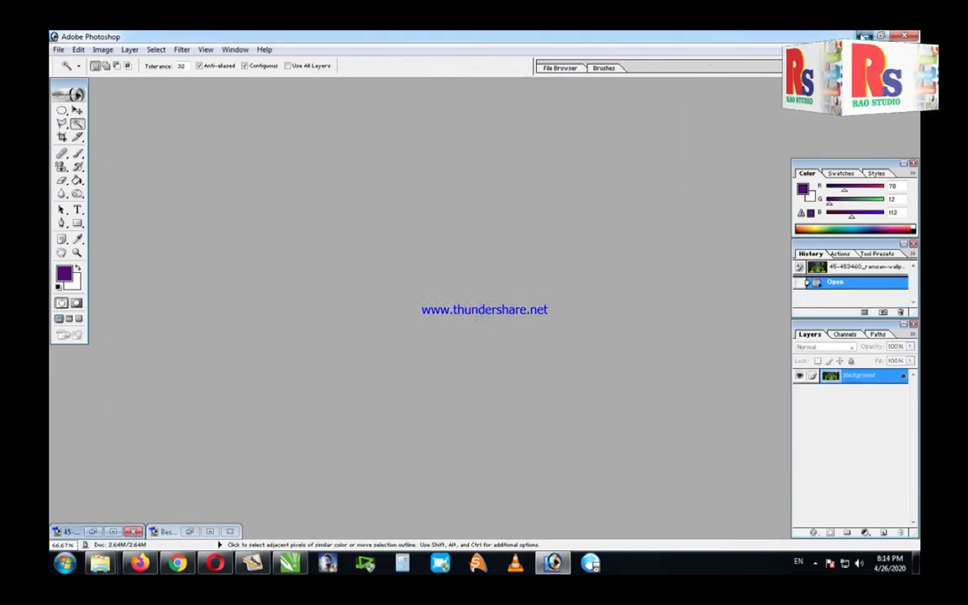
Step: Import the cut-out PSD portrait into the CorelDRAW banner, scale it to about 4.04 × 3.80 inches and place it at the lower-left corner
left_click(863, 36)
left_click_drag(538, 225, 270, 426)
key("F4")
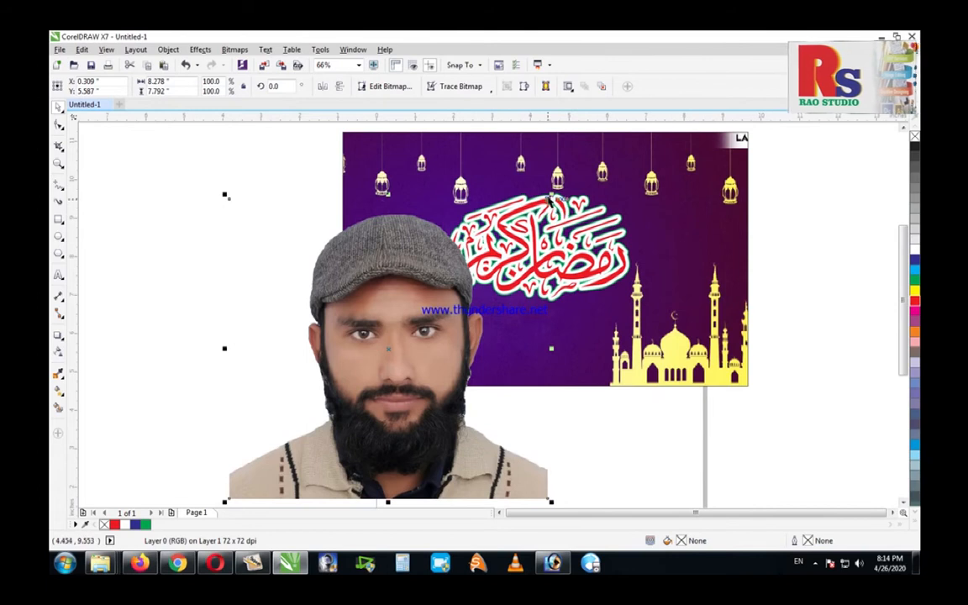
left_click_drag(551, 195, 467, 274)
left_click_drag(401, 370, 425, 331)
Step: Adjust the portrait's position slightly at the banner's lower-left corner while checking its cut-out edges up close
key("F2")
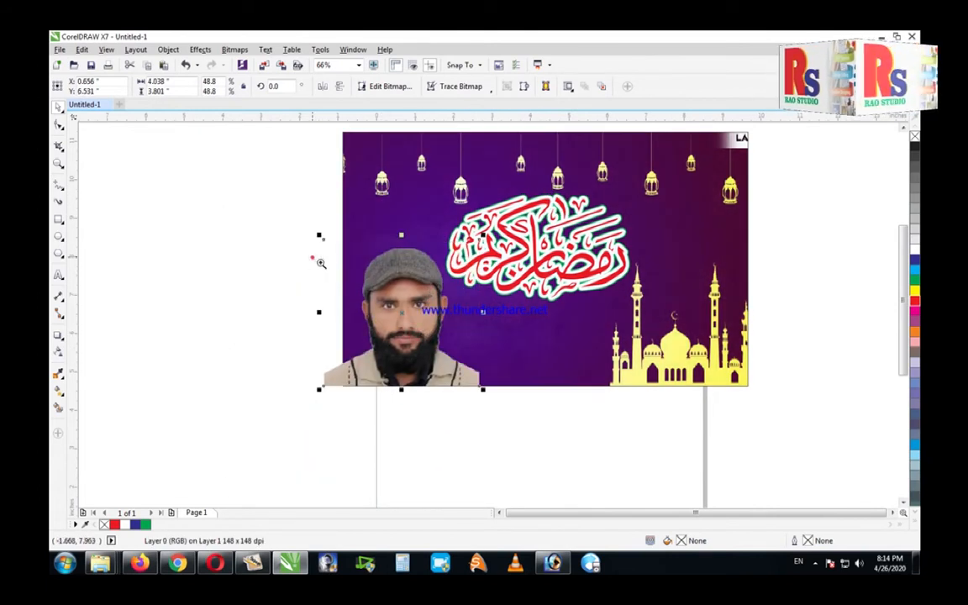
left_click_drag(309, 254, 502, 420)
left_click_drag(510, 347, 504, 335)
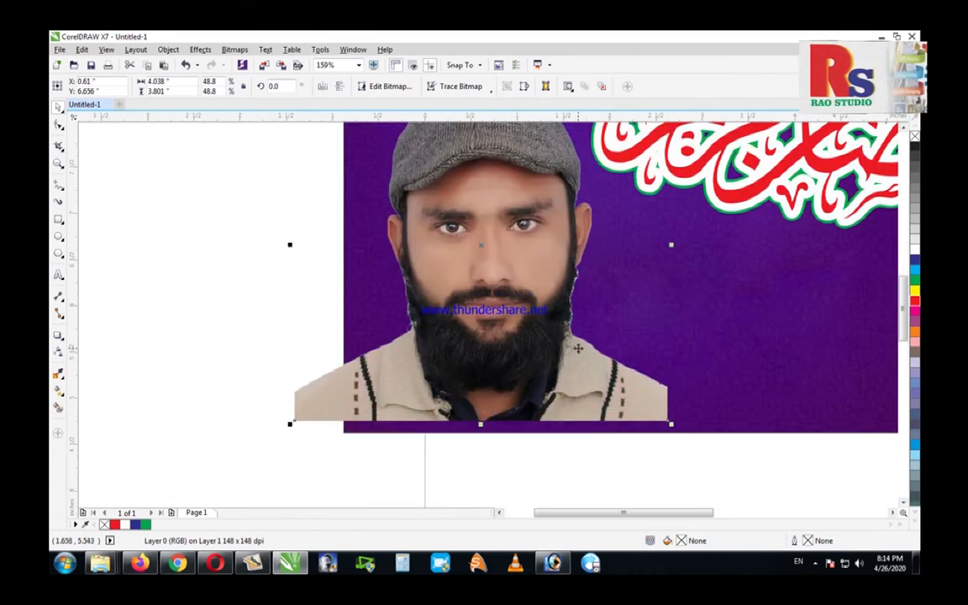
left_click_drag(600, 384, 611, 389)
Step: Switch back to Photoshop and reopen the saved PSD portrait from its folder
left_click(557, 563)
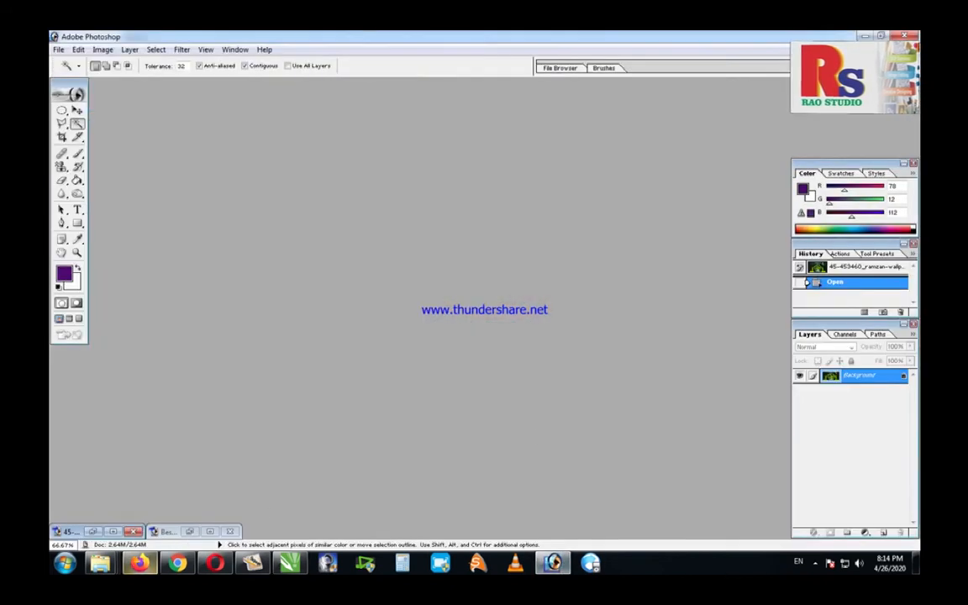
mouse_move(100, 562)
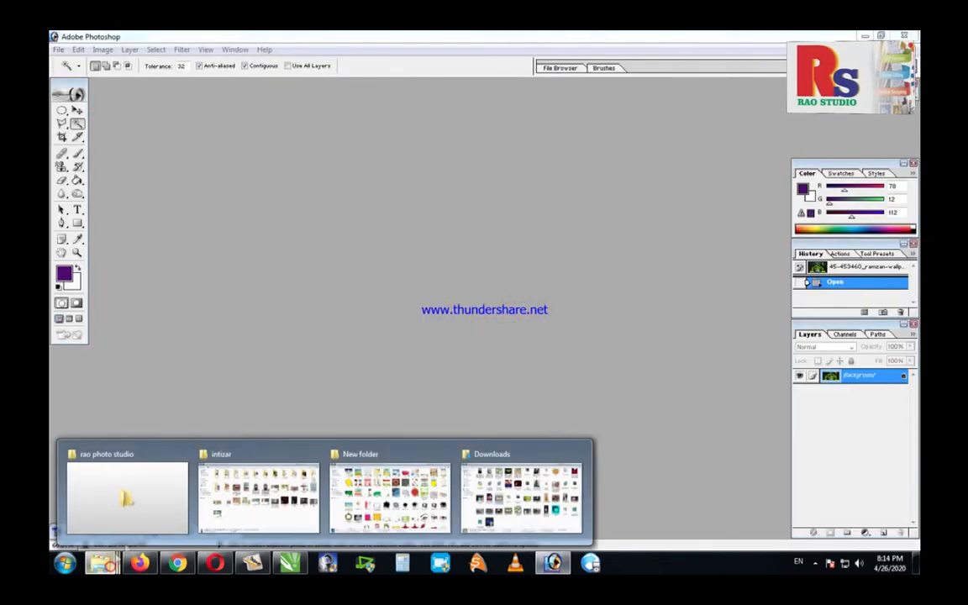
left_click(246, 503)
left_click_drag(534, 223, 424, 372)
left_click_drag(329, 112, 339, 92)
Step: Select the transparent area around the portrait with the Magic Wand, feather the selection and clear it to soften the cut-out edge
left_click(408, 173)
left_click(407, 174)
left_click(407, 174)
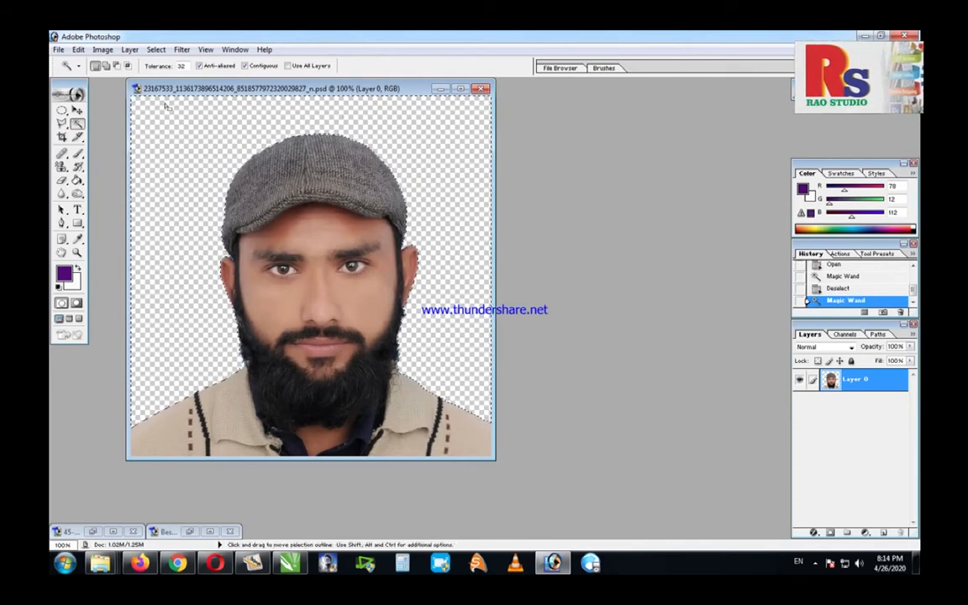
key("ctrl+alt+d")
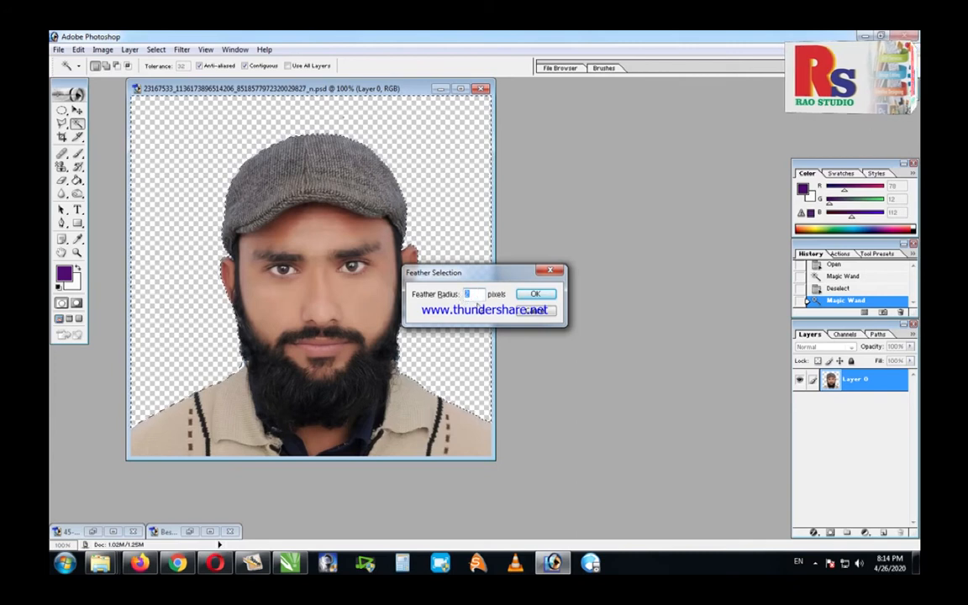
key("Return")
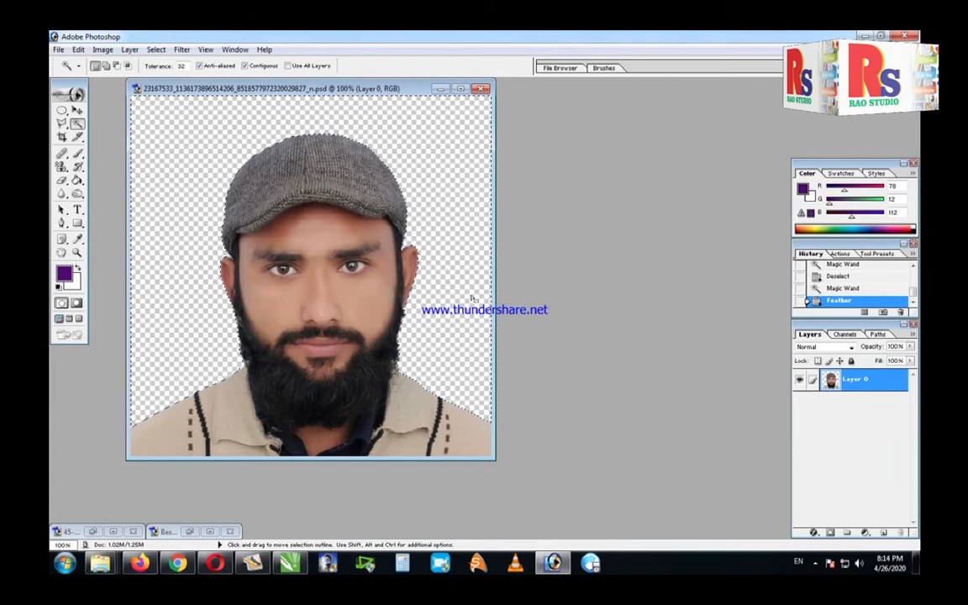
key("Delete")
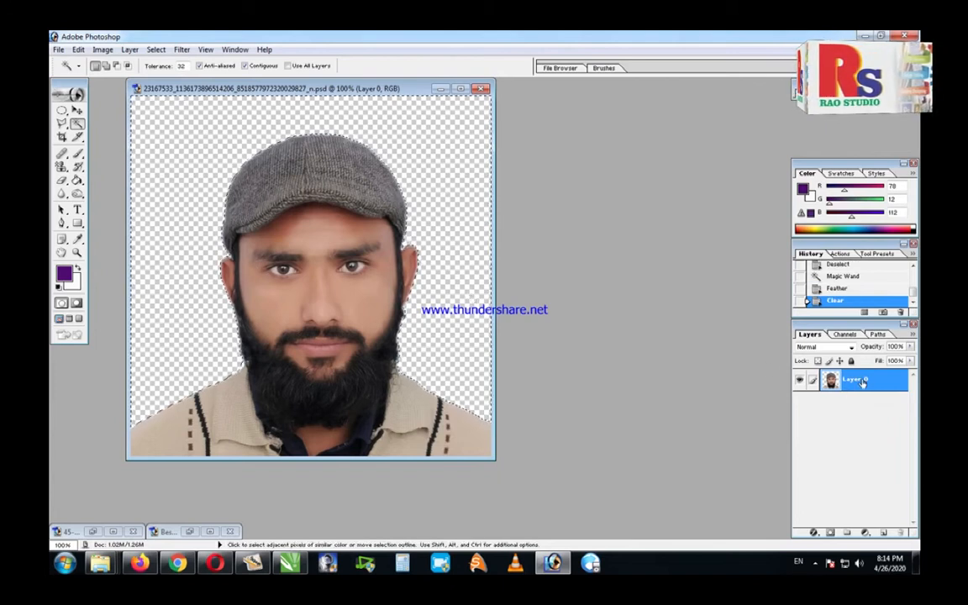
Step: Clear the selection, close the softened portrait and bring its PSD from the intizar folder into the CorelDRAW banner document
key("ctrl+d")
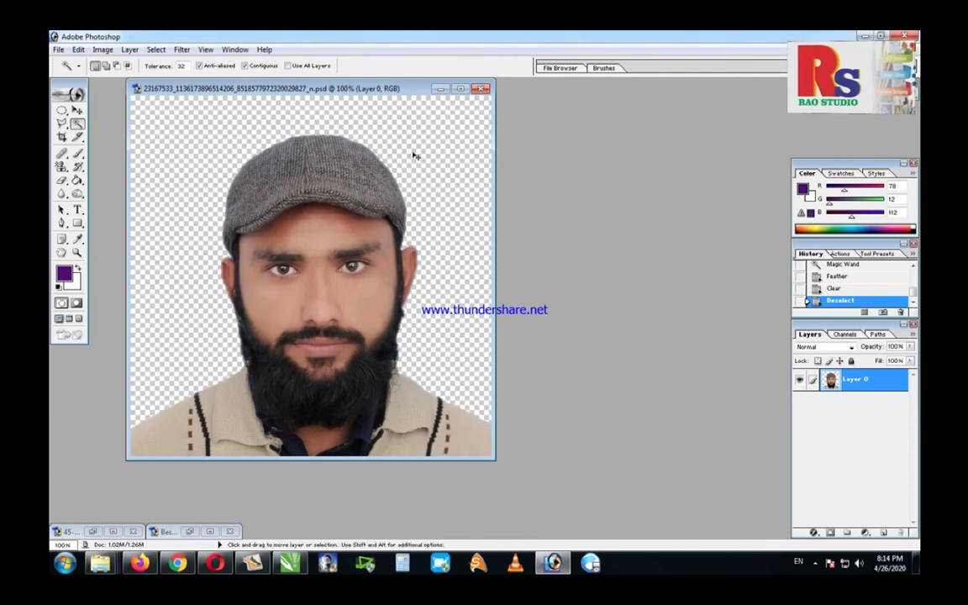
left_click(481, 89)
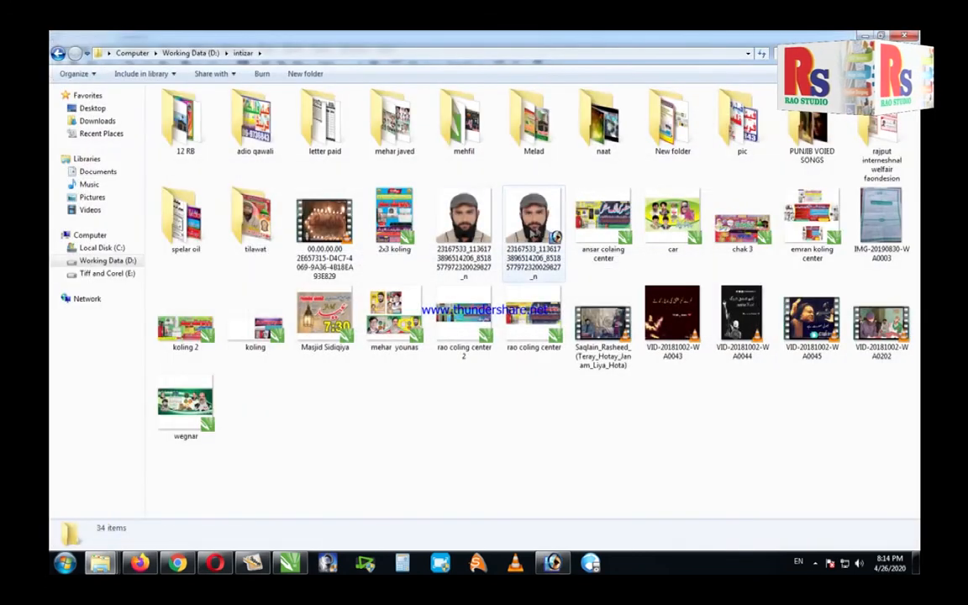
left_click_drag(534, 231, 324, 404)
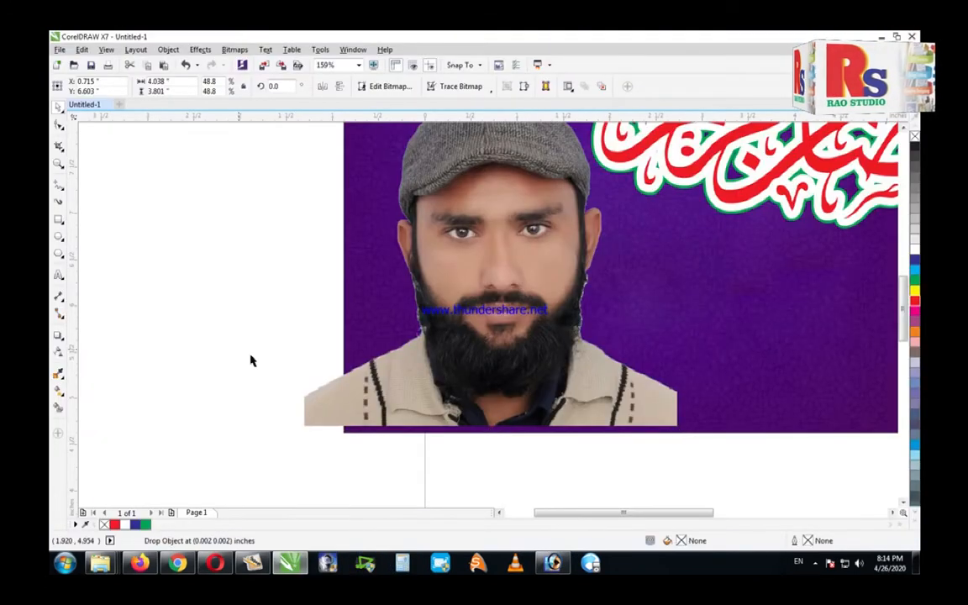
Step: Delete the previously placed portrait at the banner's lower-left corner, keeping the newly imported one
left_click_drag(250, 361, 250, 360)
key("Delete")
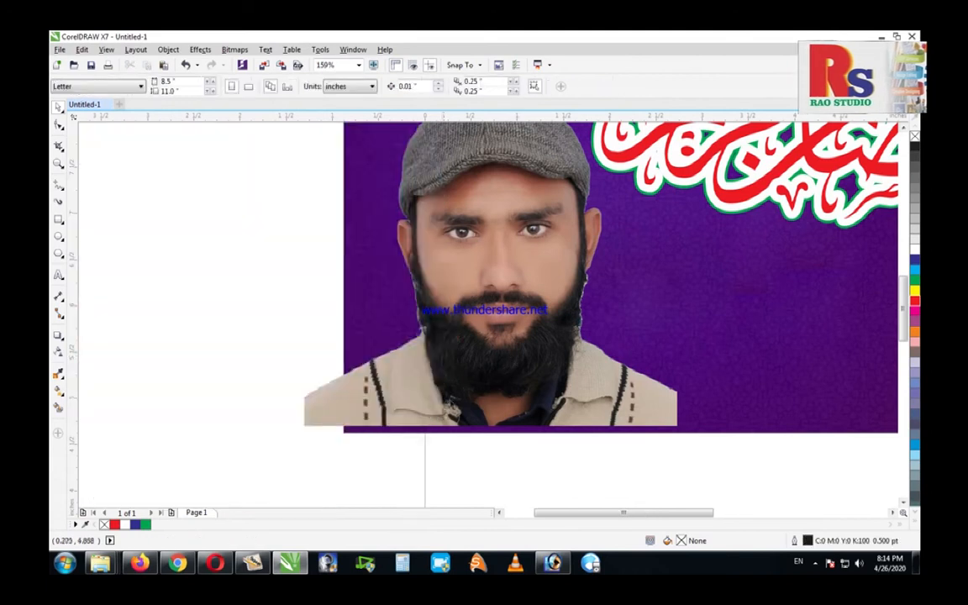
key("ctrl+z")
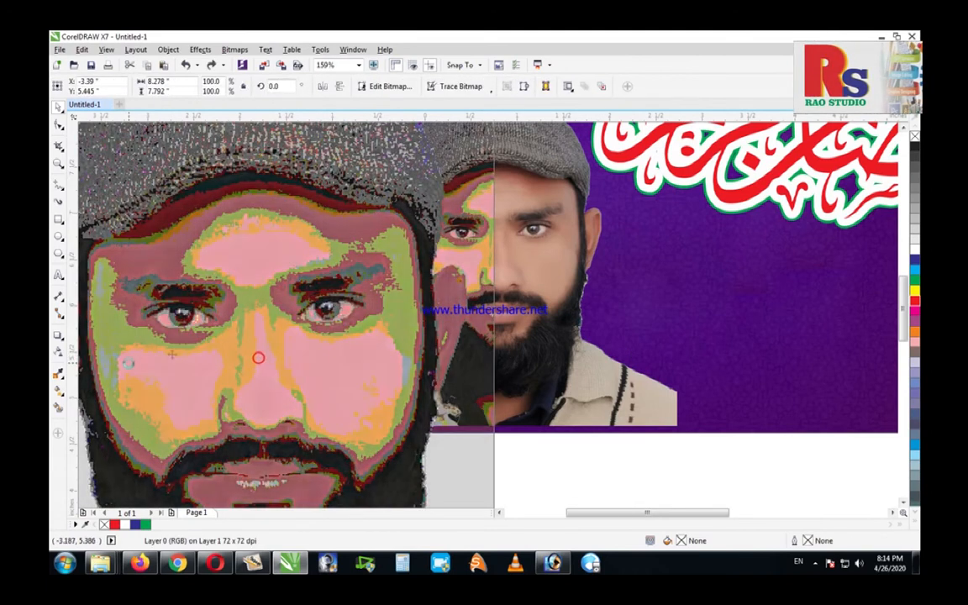
key("Delete")
scroll(581, 348, "down", 4)
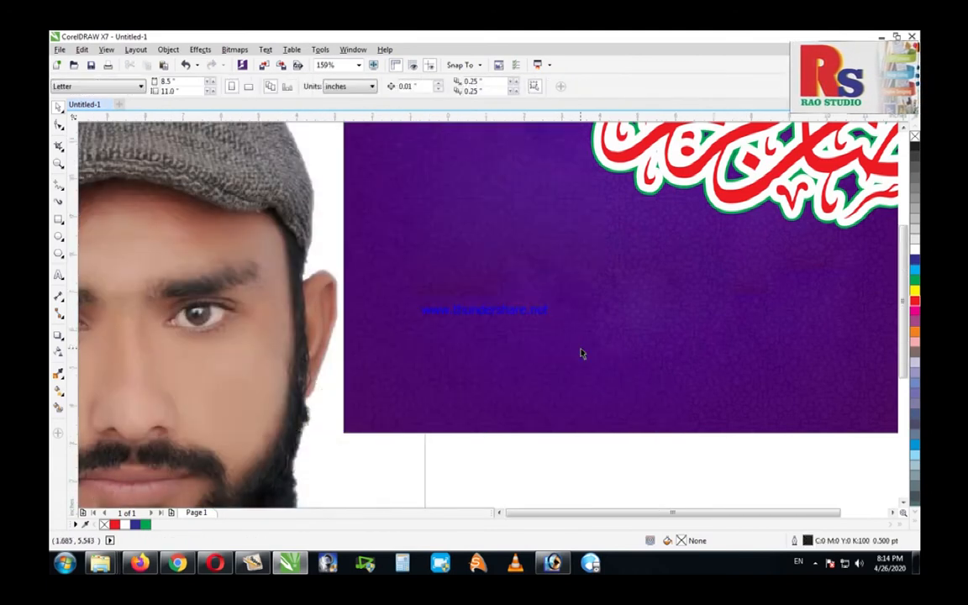
Step: Scale the new portrait to about 4.04 × 3.80 inches and place it at the banner's lower-left corner, flush with its bottom edge
left_click_drag(345, 364, 448, 327)
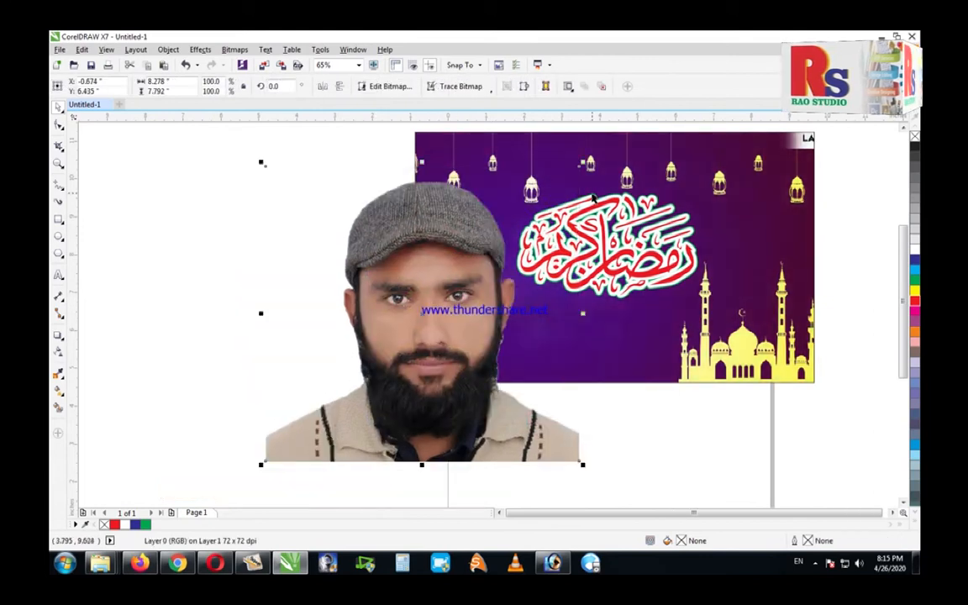
left_click_drag(583, 163, 511, 230)
left_click_drag(452, 314, 504, 307)
left_click_drag(380, 176, 629, 459)
left_click_drag(588, 173, 557, 203)
left_click_drag(559, 374, 545, 404)
left_click_drag(465, 332, 461, 328)
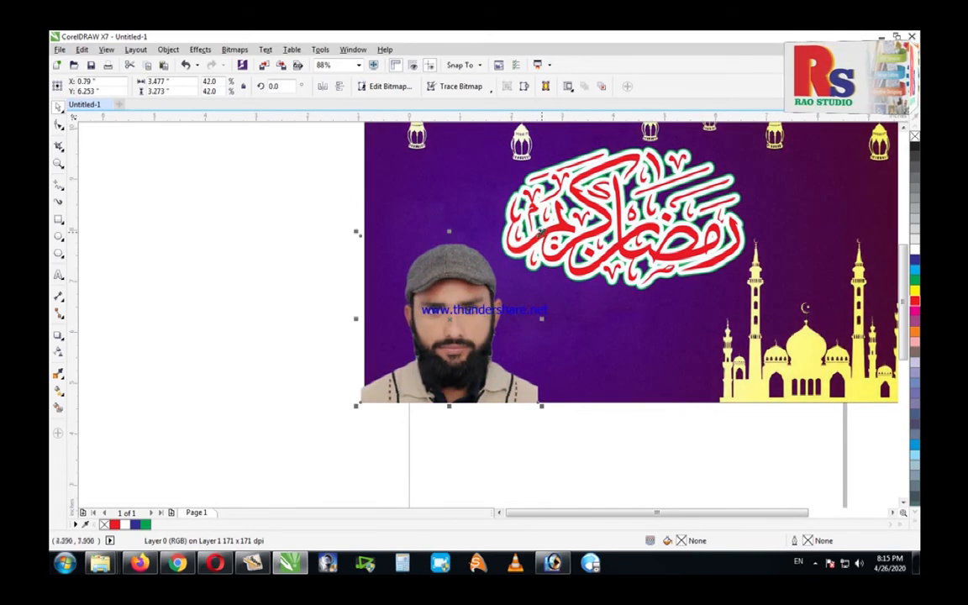
left_click_drag(542, 232, 582, 211)
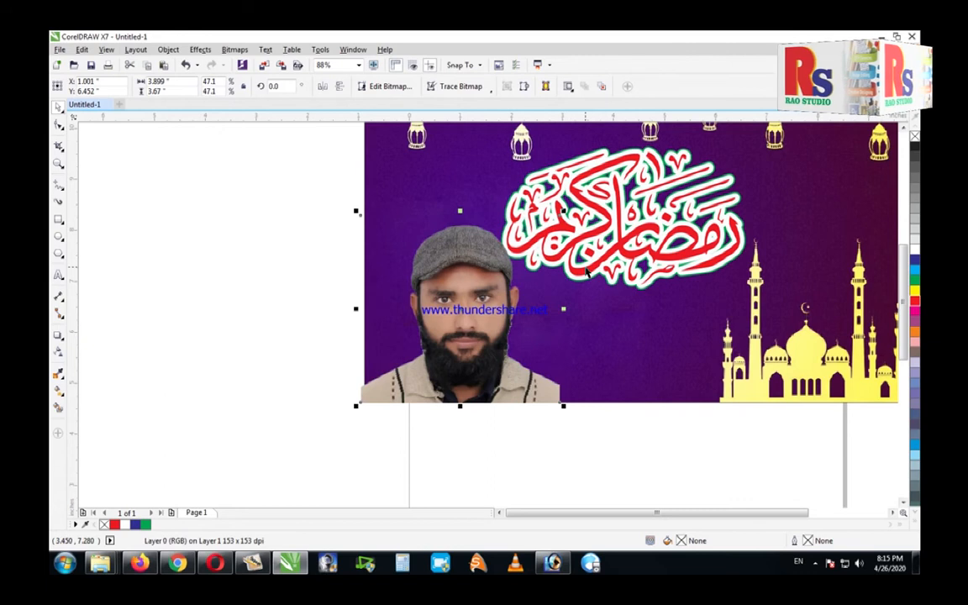
left_click_drag(462, 316, 466, 342)
left_click_drag(545, 401, 551, 407)
left_click_drag(502, 375, 498, 375)
Step: PowerClip the portrait inside the banner rectangle so its overhanging shoulder is trimmed
right_click(439, 330)
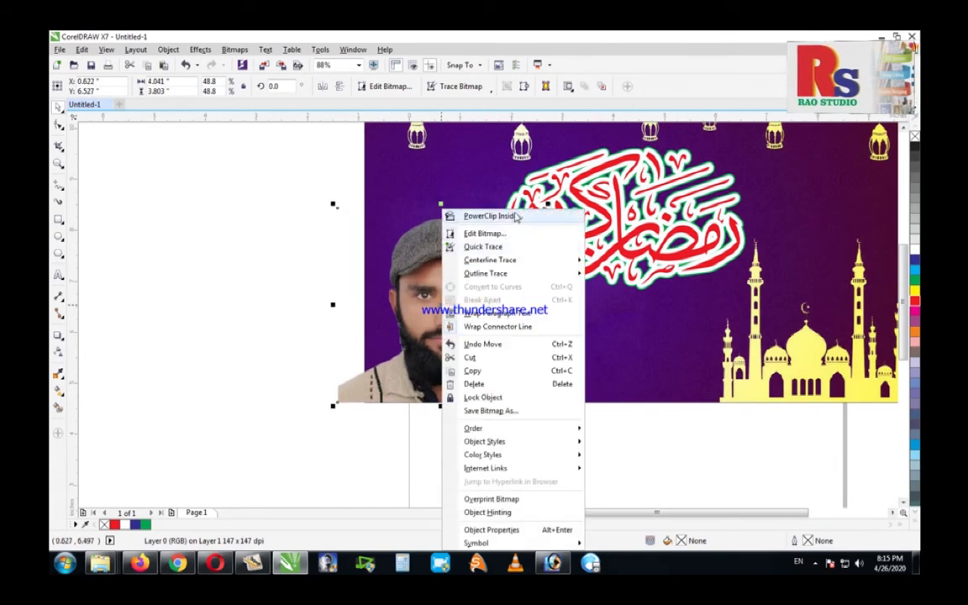
left_click(514, 215)
left_click(272, 361)
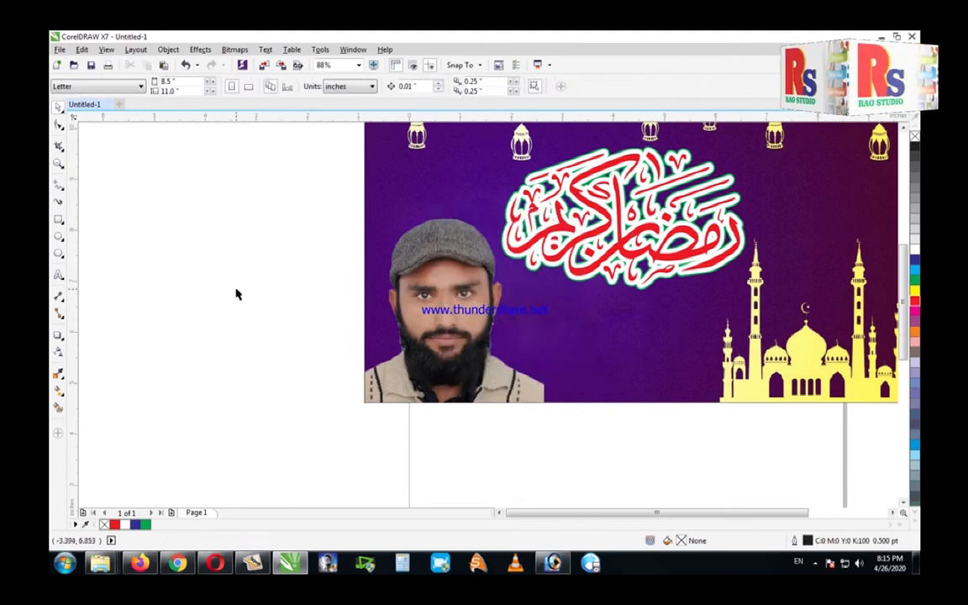
key("F4")
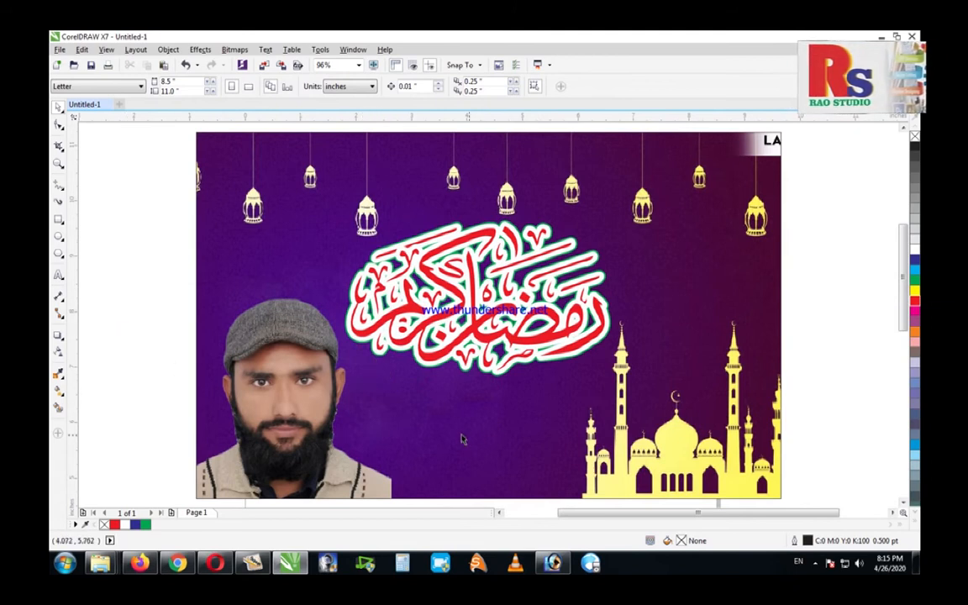
Step: Make two reduced portrait copies about 2.64 × 2.48 inches along the banner's lower middle, and delete the extra small one over the large portrait
left_click(313, 361)
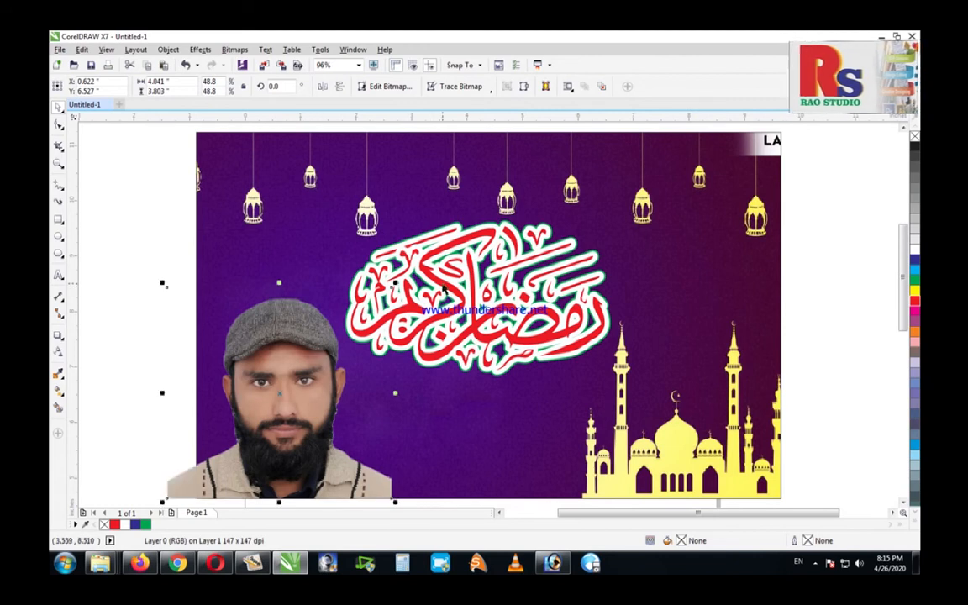
left_click_drag(395, 286, 314, 359)
left_click_drag(253, 413, 512, 447)
left_click(451, 460, "shift")
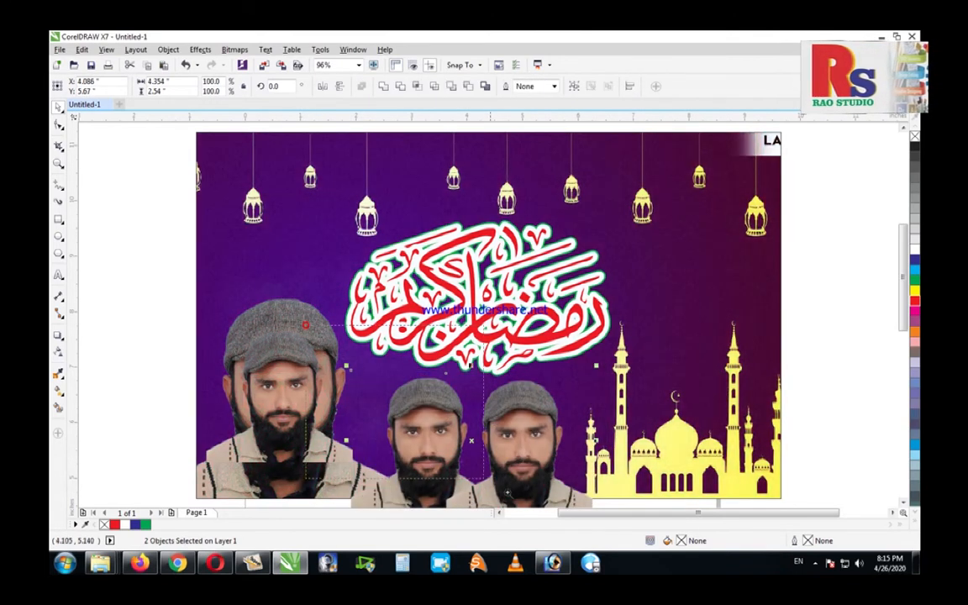
scroll(598, 501, "up", 3)
left_click(132, 263)
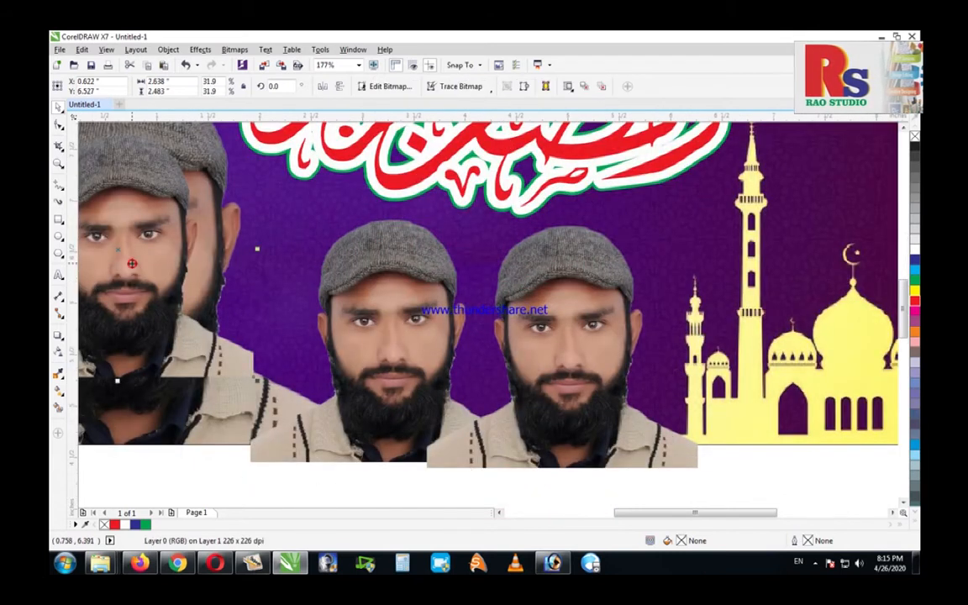
key("Delete")
Step: Align the two small portraits side by side on a common bottom edge and select both
left_click_drag(583, 402, 585, 392)
left_click(586, 397)
left_click(434, 379)
left_click(488, 378)
left_click(397, 345, "shift")
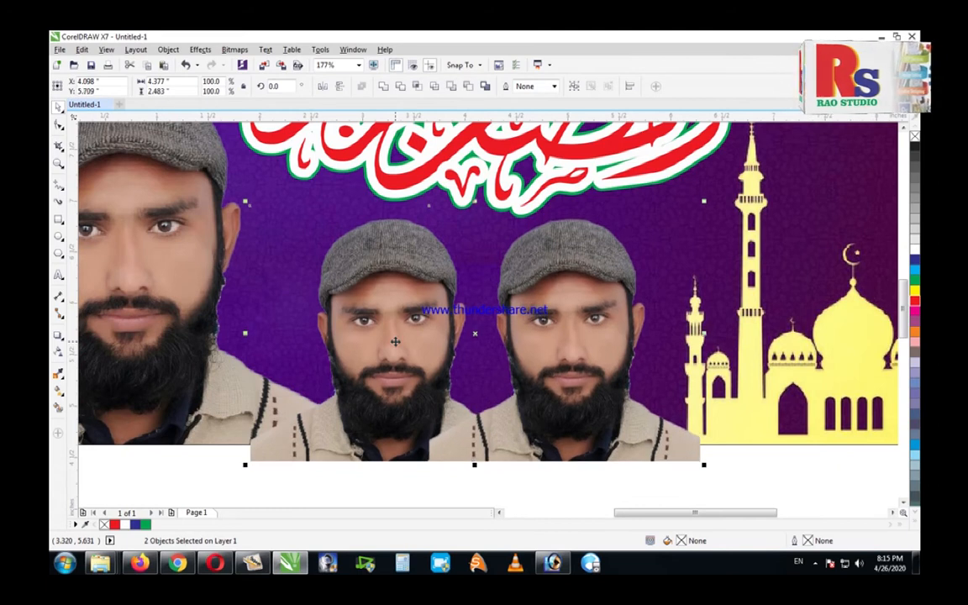
Step: Nudge the two small portraits slightly upward and PowerClip them inside the banner rectangle
key("Up")
key("Up")
key("Up")
key("Up")
key("Up")
key("Up")
key("Up")
key("Up")
right_click(347, 264)
left_click(375, 250)
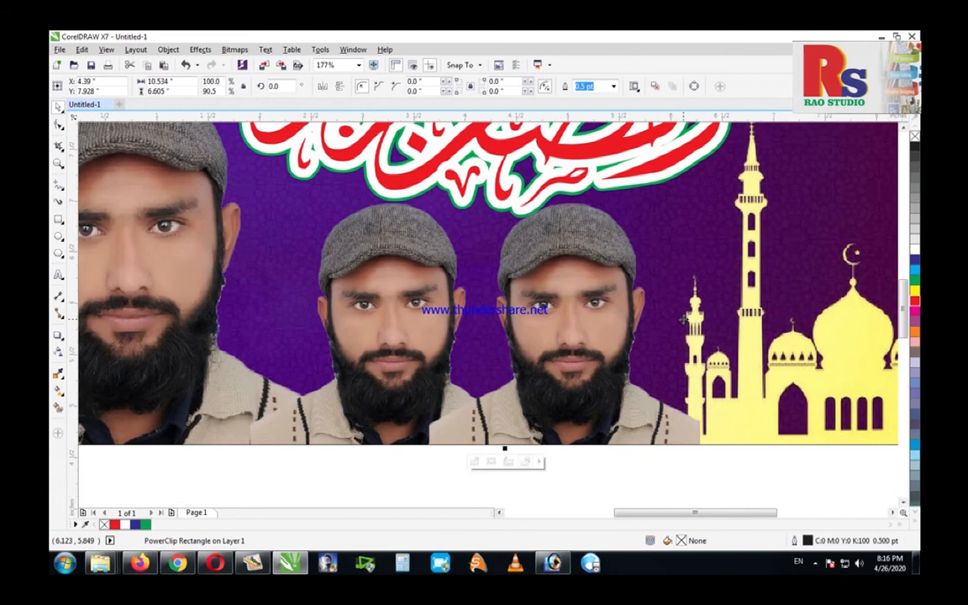
key("F4")
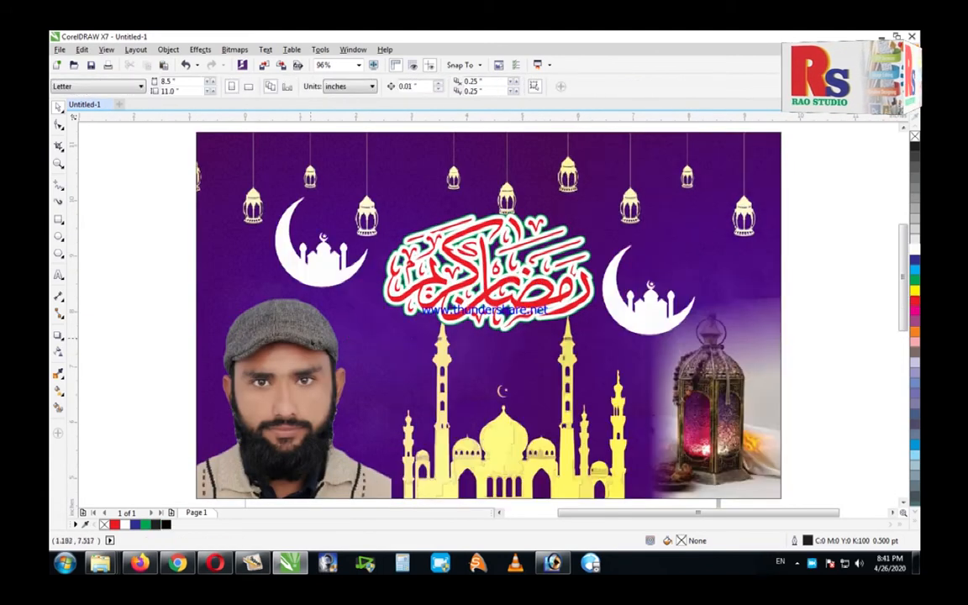
Step: Open the banner's PowerClip contents and adjust the lantern photo's linear transparency at its upper edge to an angle of about 105.3°
left_click(416, 341)
double_click(416, 341)
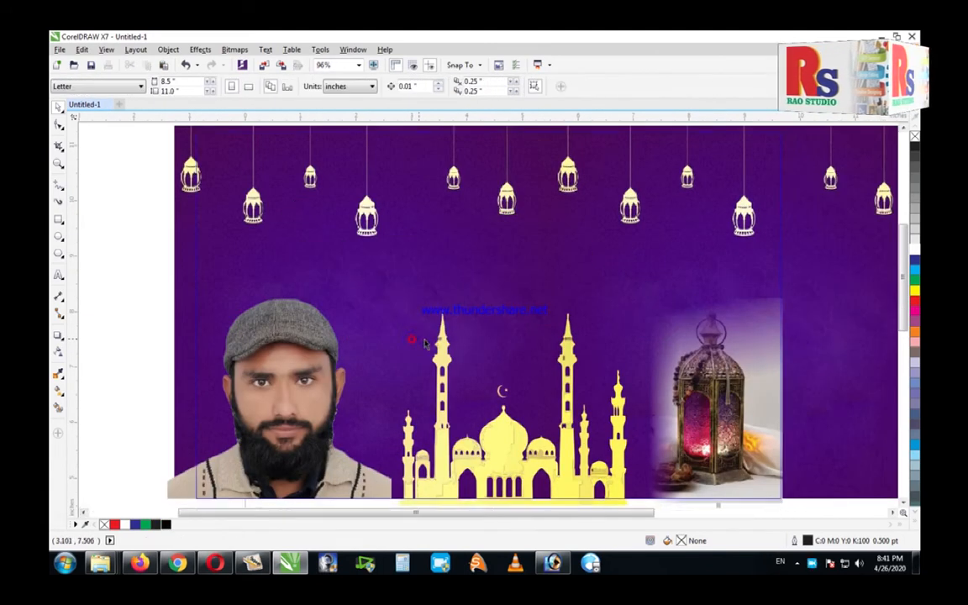
left_click_drag(544, 457, 516, 425)
left_click_drag(678, 417, 711, 445)
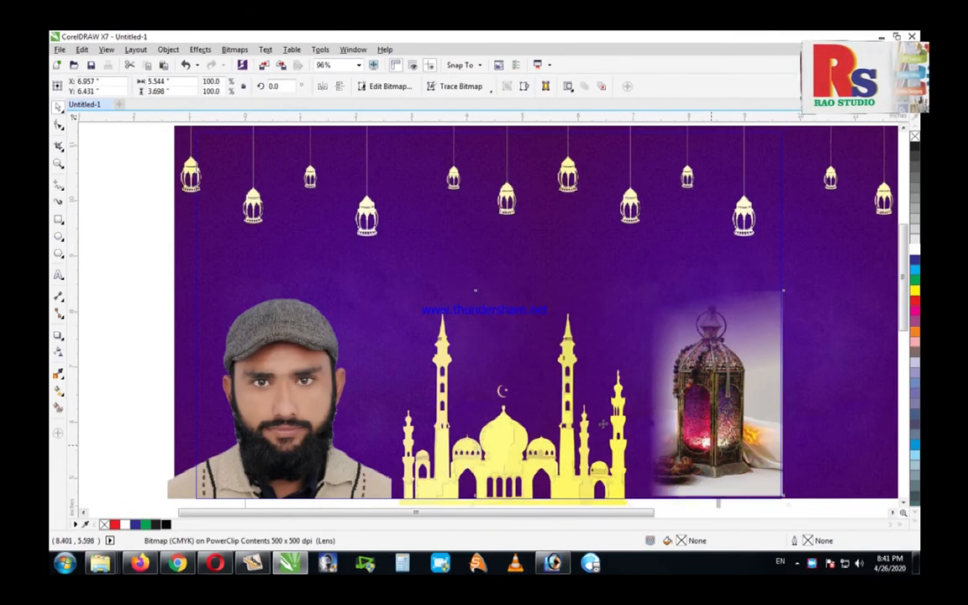
left_click(57, 353)
mouse_move(748, 377)
left_mouse_down()
mouse_move(736, 378)
mouse_move(751, 373)
left_mouse_up()
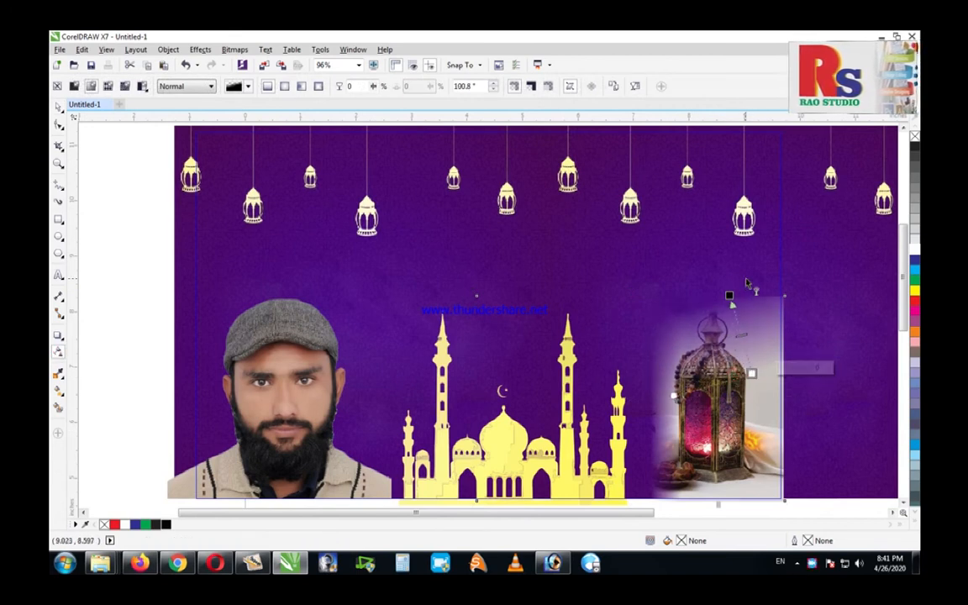
left_click_drag(730, 298, 720, 298)
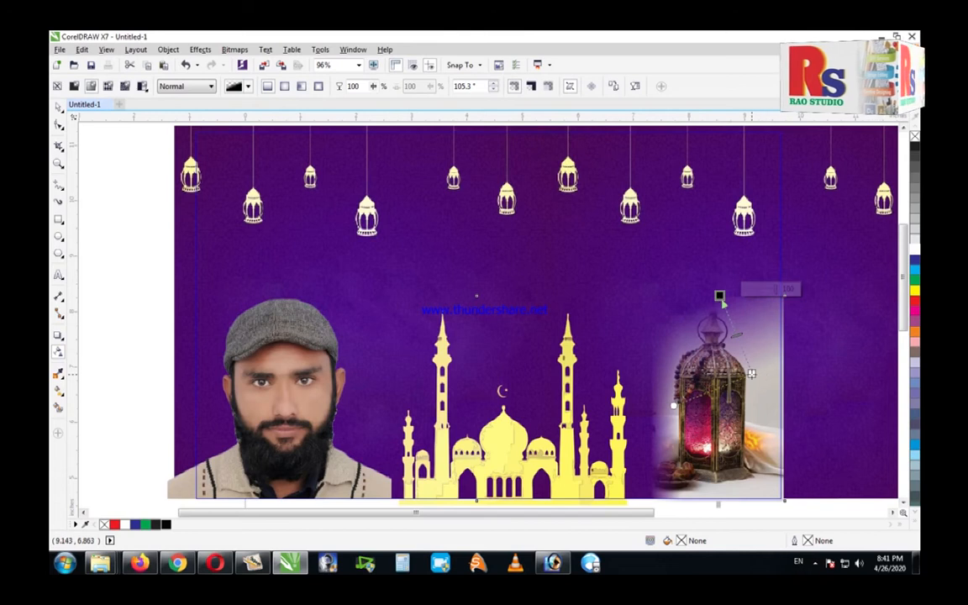
Step: Refine the fade on the lantern photo's upper edge with the Transparency tool, at an angle of about 99.2°
left_click(57, 105)
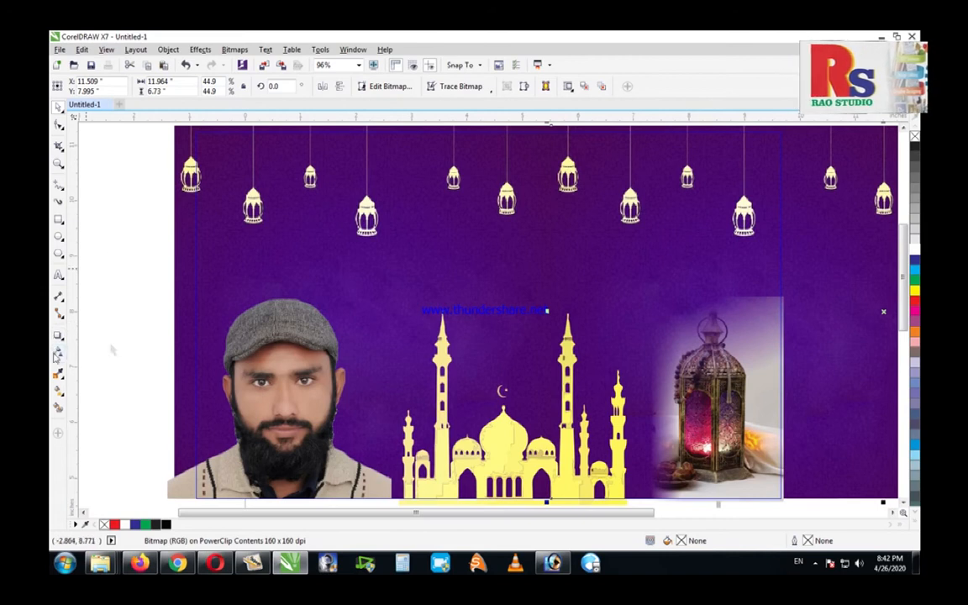
left_click(57, 351)
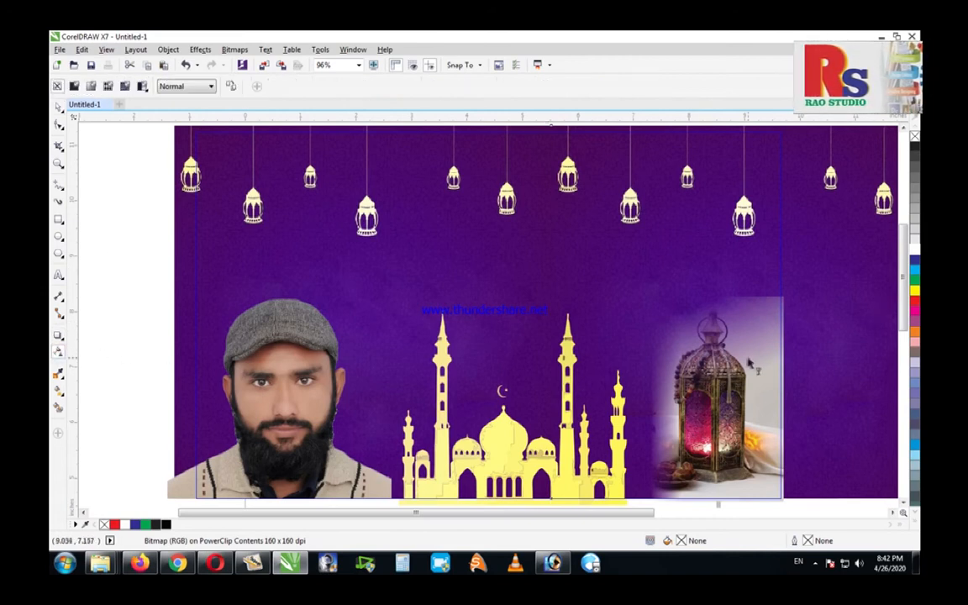
left_click(719, 296)
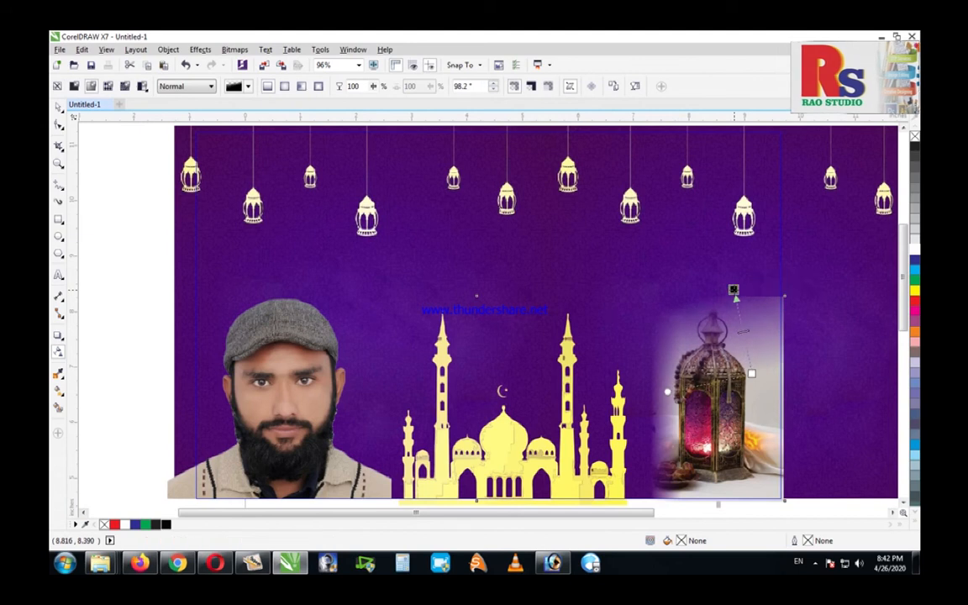
left_click_drag(734, 291, 738, 303)
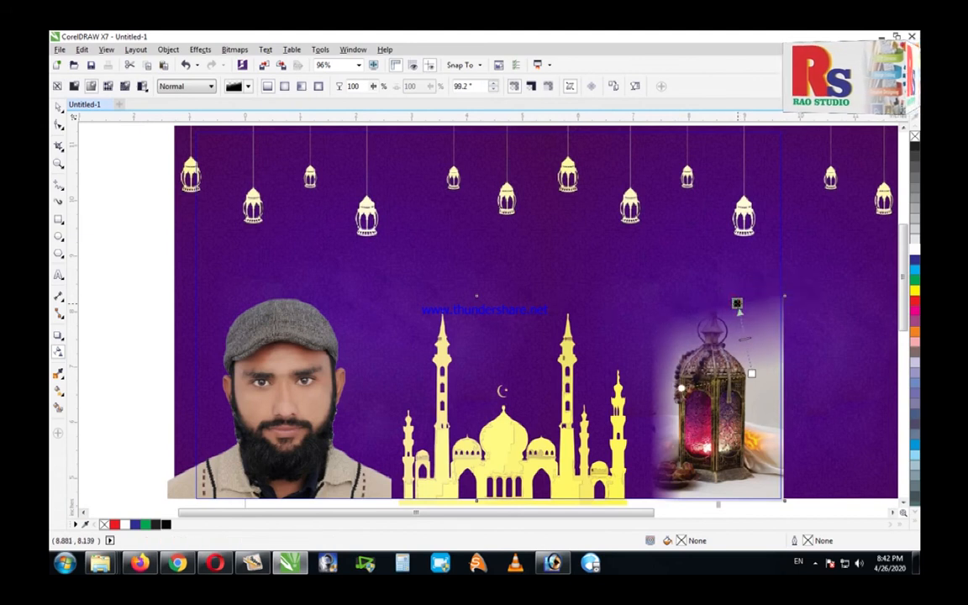
left_click(58, 107)
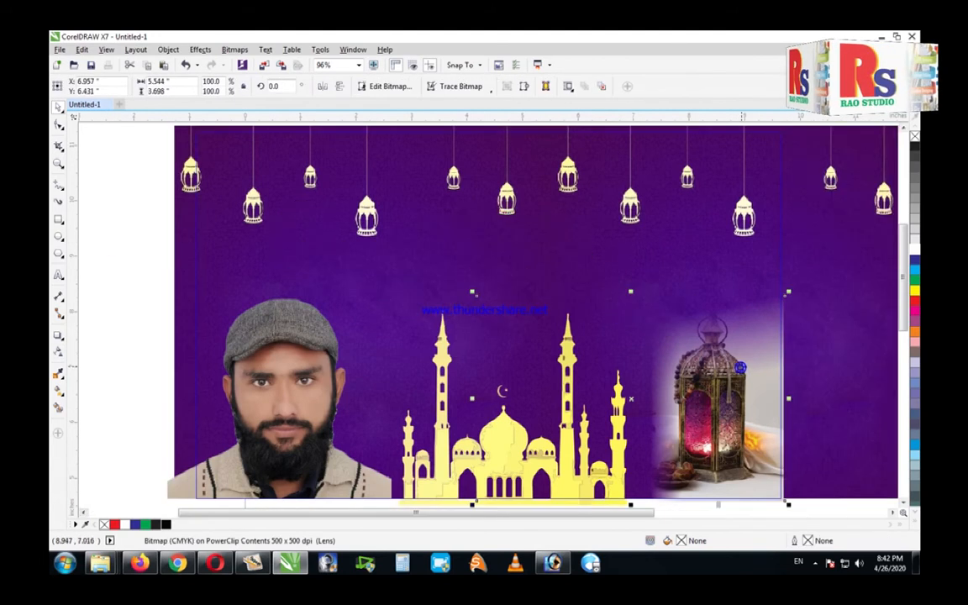
left_click(660, 319)
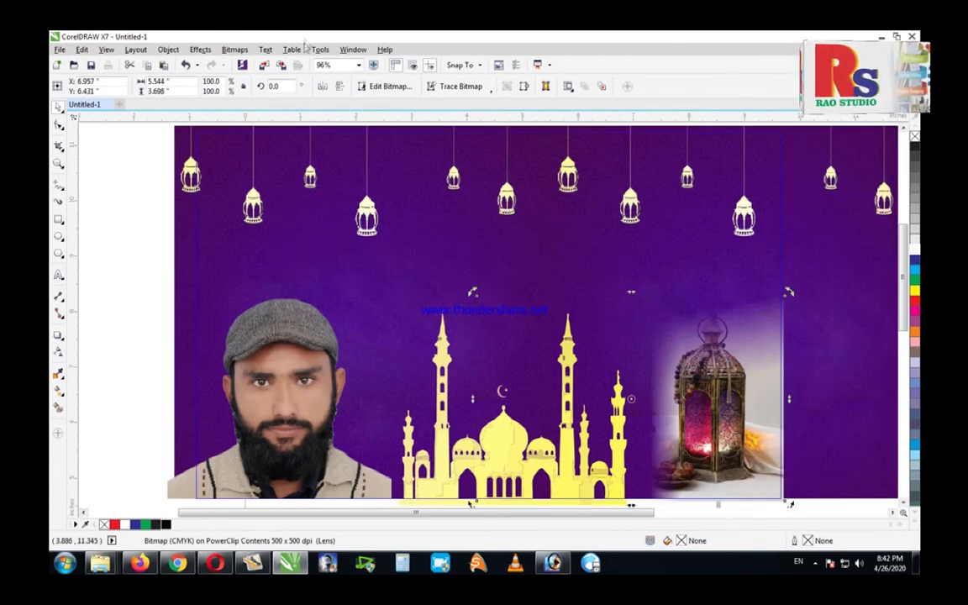
left_click(234, 49)
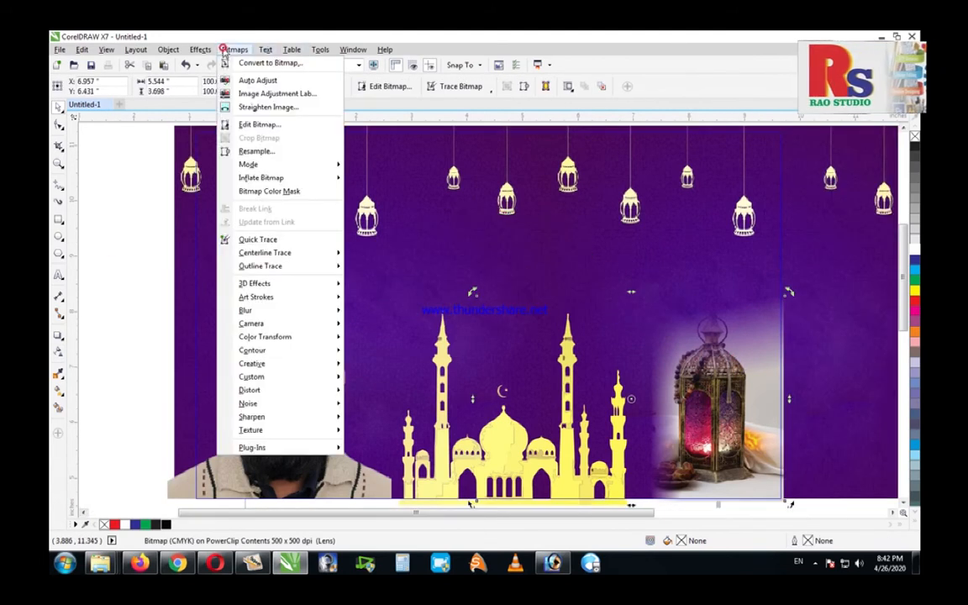
left_click(283, 66)
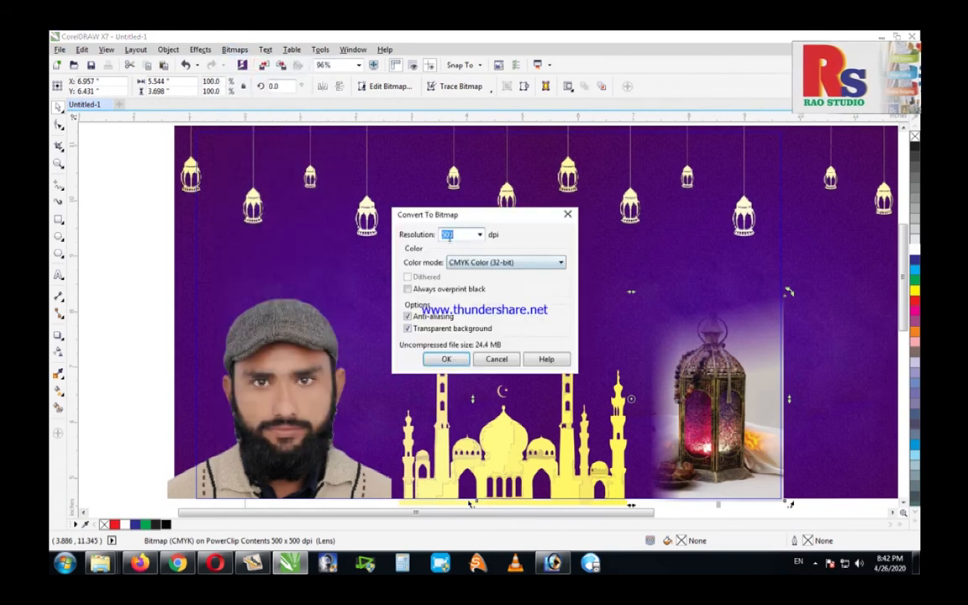
left_click(498, 360)
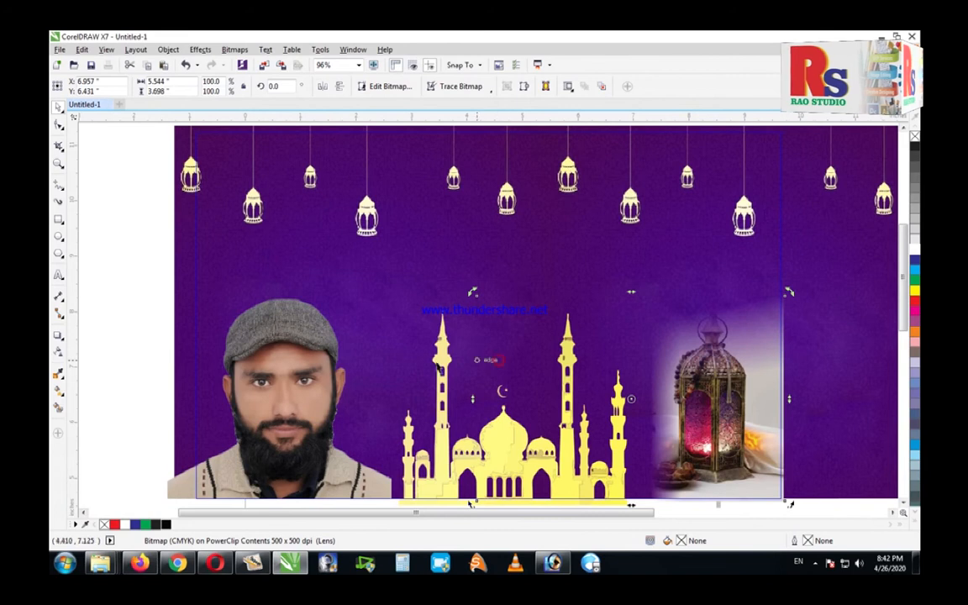
Step: Finish editing the banner's PowerClip contents and clear the selection
left_click(107, 152, "ctrl")
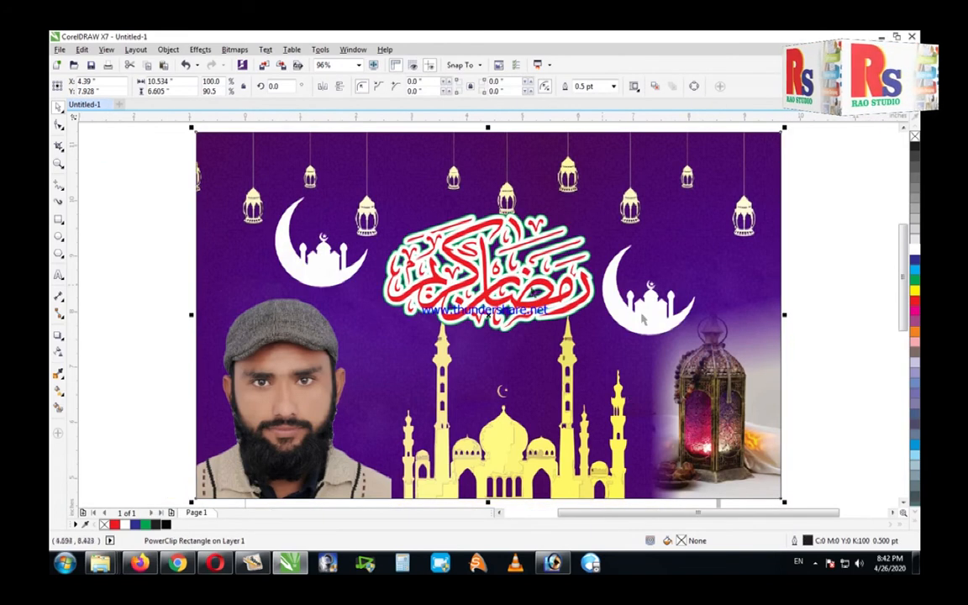
left_click(644, 319)
left_click(814, 264)
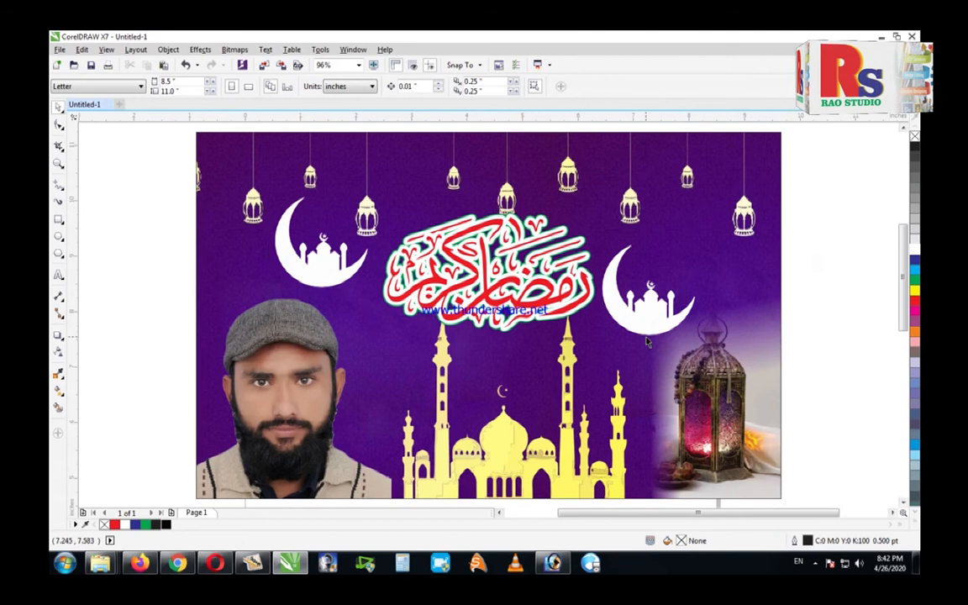
left_click_drag(586, 268, 694, 347)
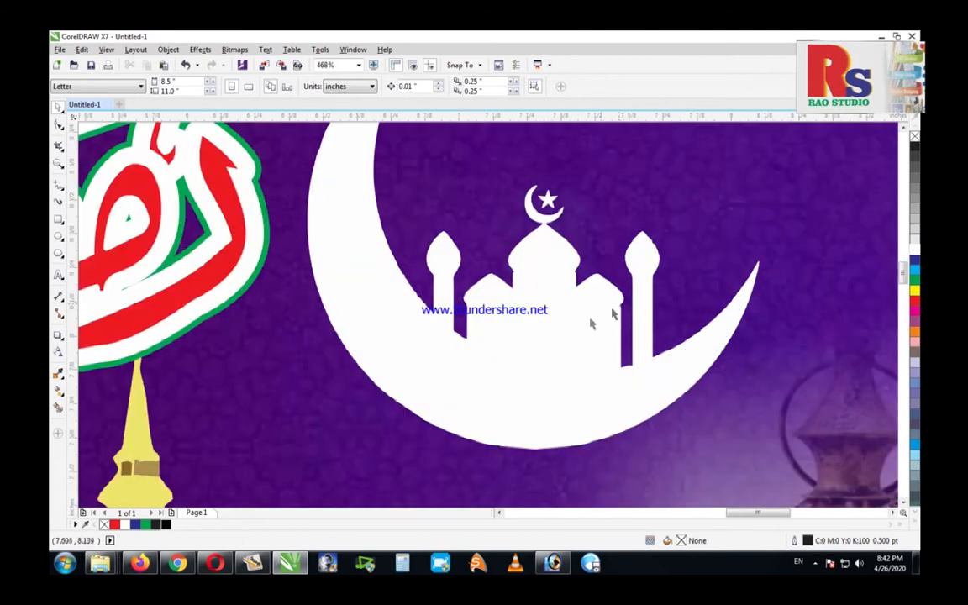
left_click(552, 337)
scroll(560, 315, "down", 2)
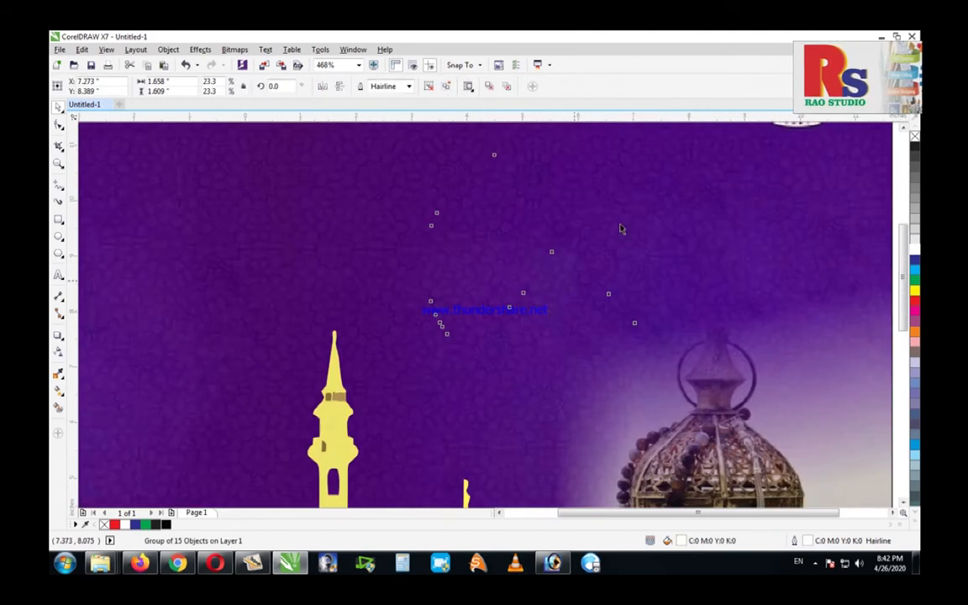
key("F4")
Step: Bring the dark crescent-and-mosque image from the file folder into the document, shrink it to about 2.98 inches and place it beside the banner
left_click(881, 37)
left_click_drag(341, 51, 805, 331)
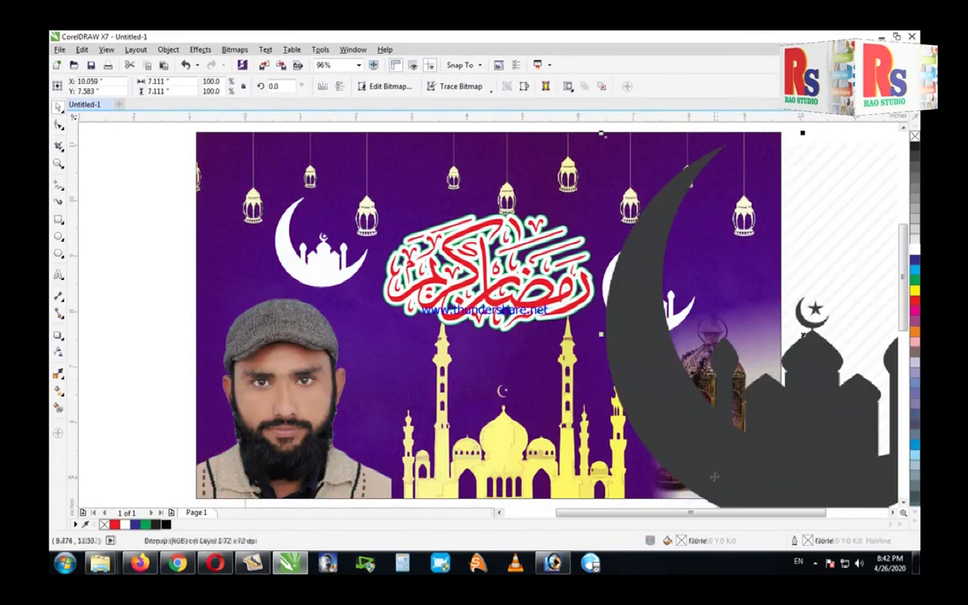
left_click_drag(666, 516, 754, 519)
left_click_drag(603, 410, 830, 364)
scroll(830, 364, "down", 1)
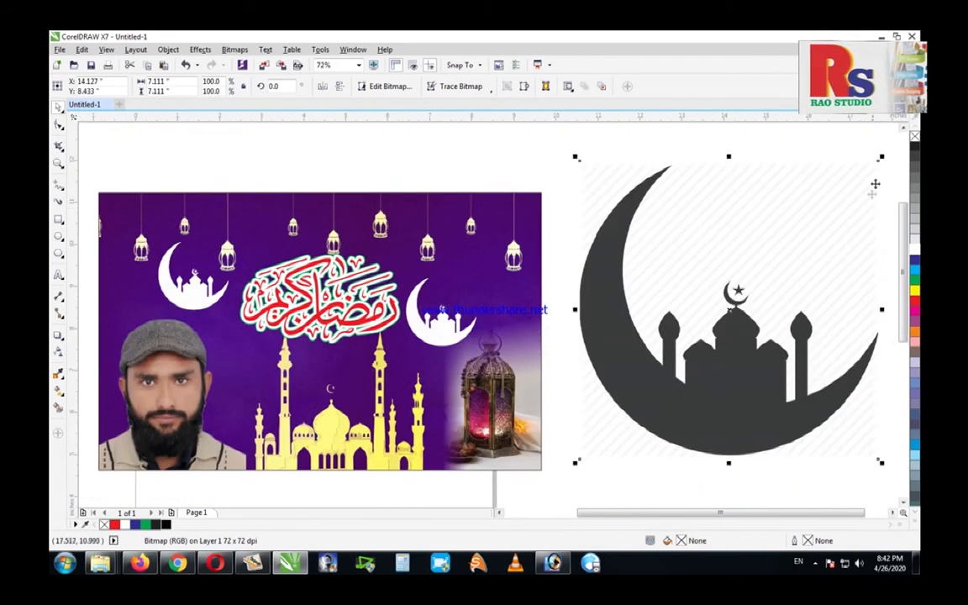
left_click_drag(880, 159, 799, 238)
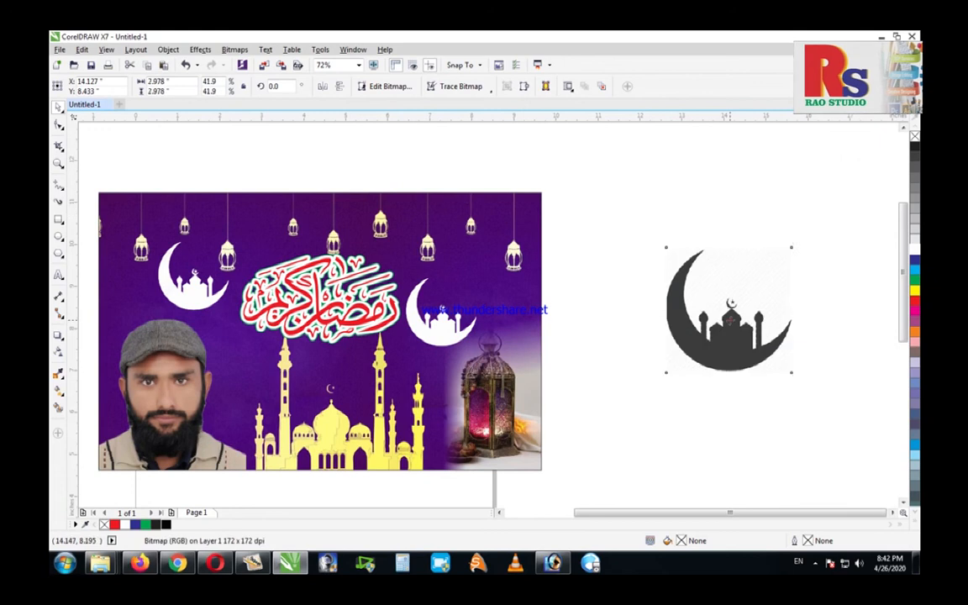
left_click_drag(746, 338, 720, 330)
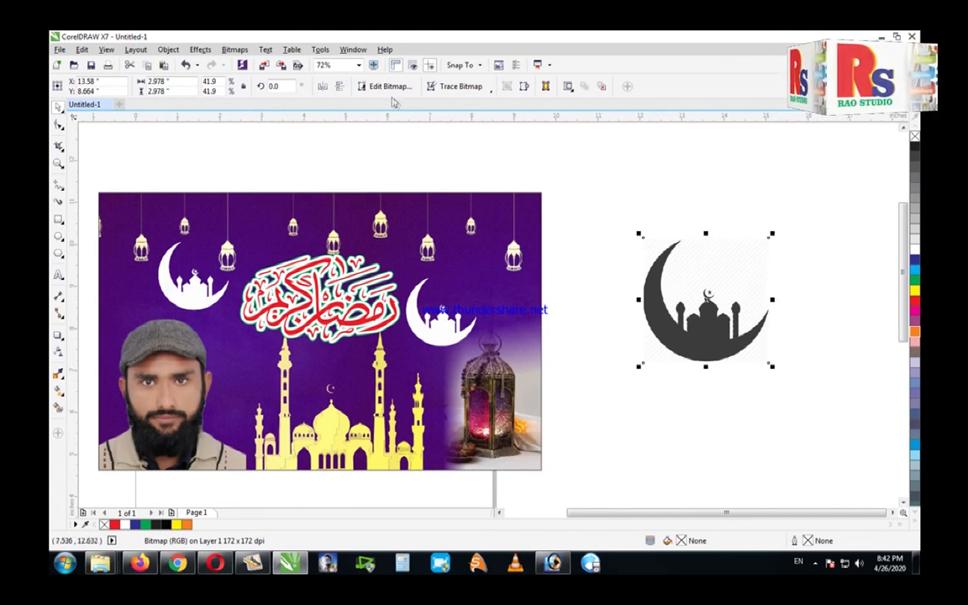
Step: Outline-trace the crescent bitmap as a High Quality Image with the default settings, then separate the trace and delete the original bitmap
left_click(489, 89)
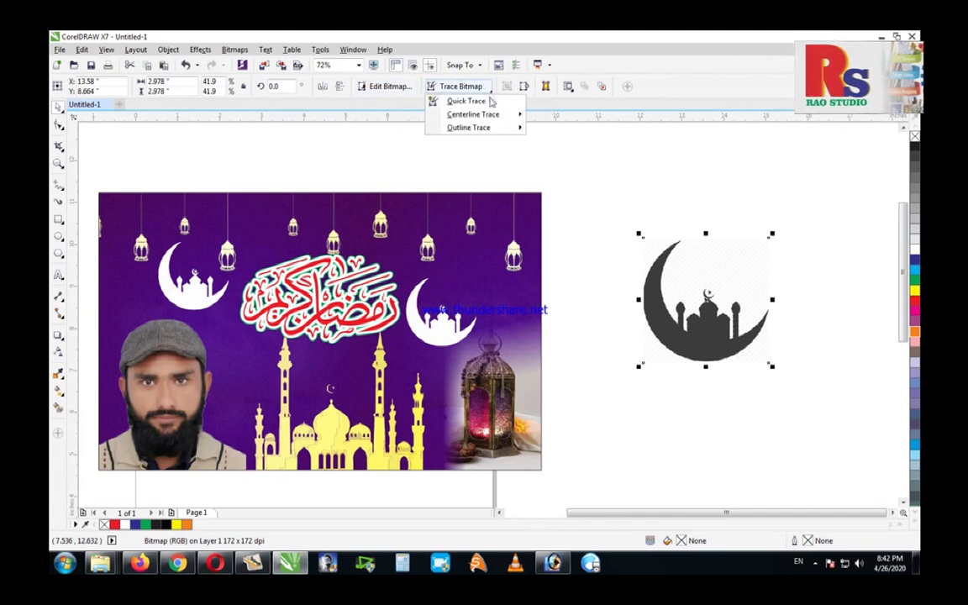
mouse_move(498, 128)
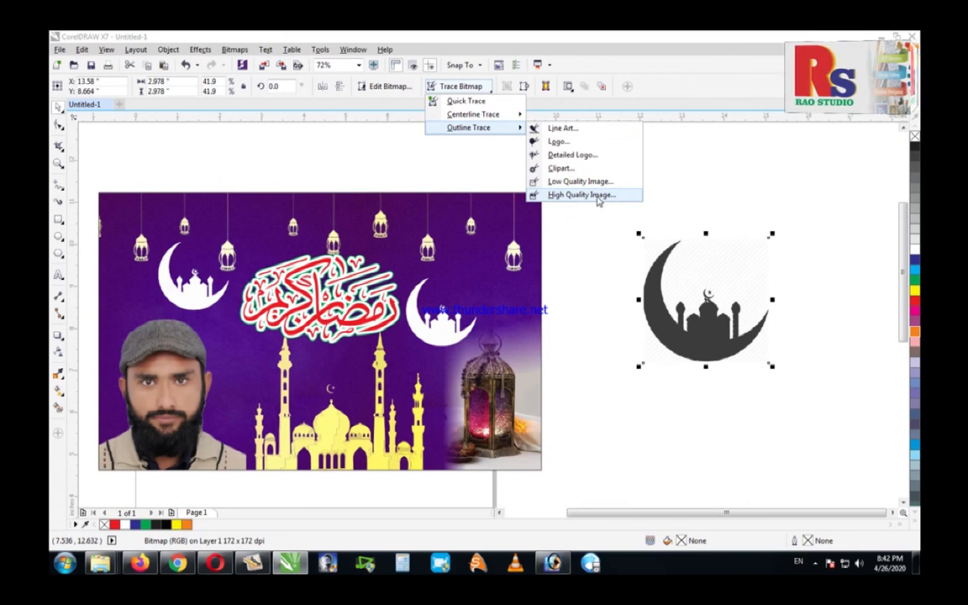
left_click(598, 196)
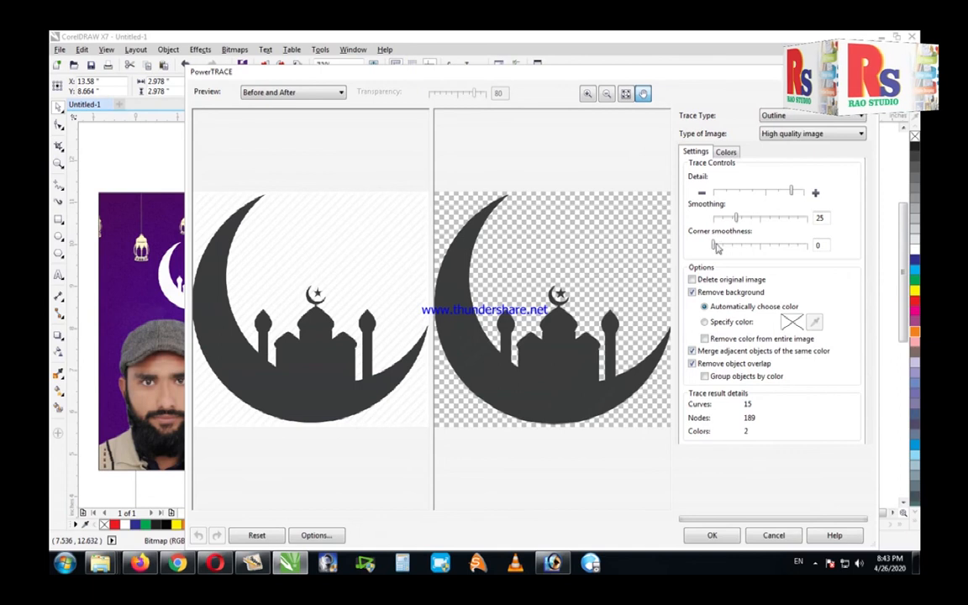
left_click(712, 536)
mouse_move(673, 286)
left_mouse_down()
mouse_move(662, 416)
mouse_move(650, 338)
left_mouse_up()
left_click(689, 313)
key("Delete")
Step: Give the traced crescent a yellow fill and outline, shrink it to about 1.14 inches wide and place it above the lantern photo
left_click(916, 263)
left_click(916, 291)
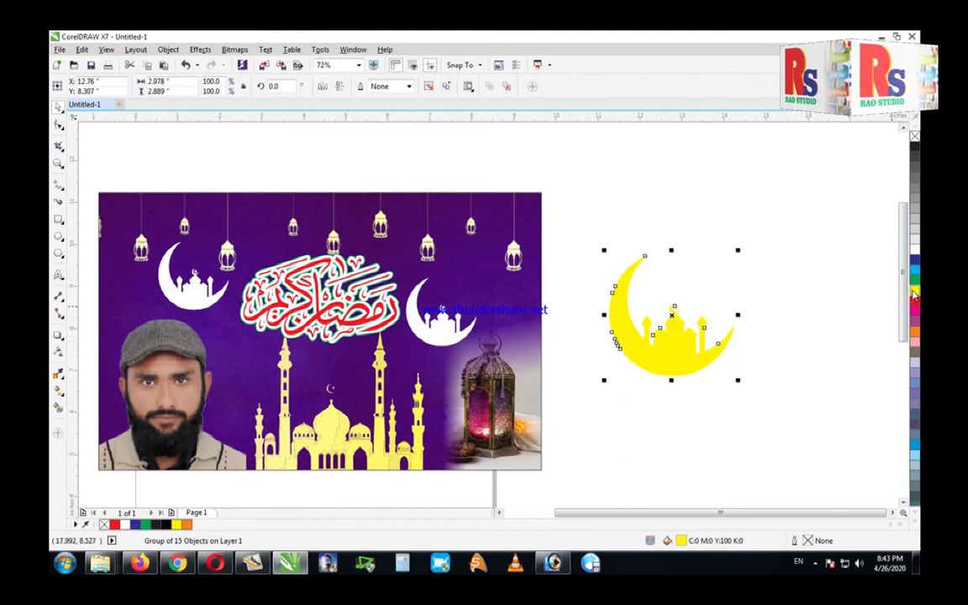
left_click(761, 296)
left_click_drag(688, 338, 658, 350)
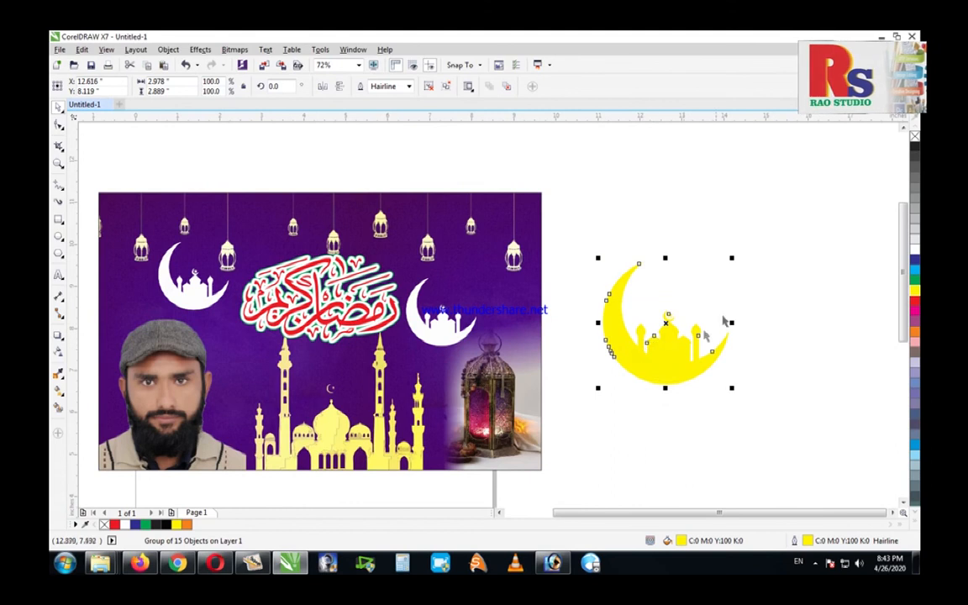
left_click_drag(733, 258, 527, 327)
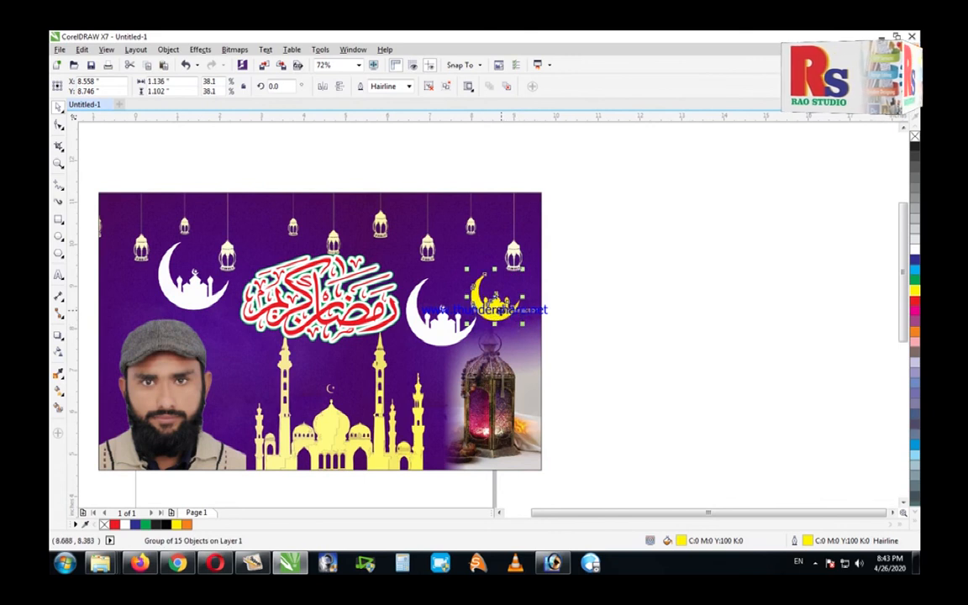
Step: Fill the white crescent between the calligraphy and the lantern photo yellow, and delete the small traced crescent
left_click(433, 335)
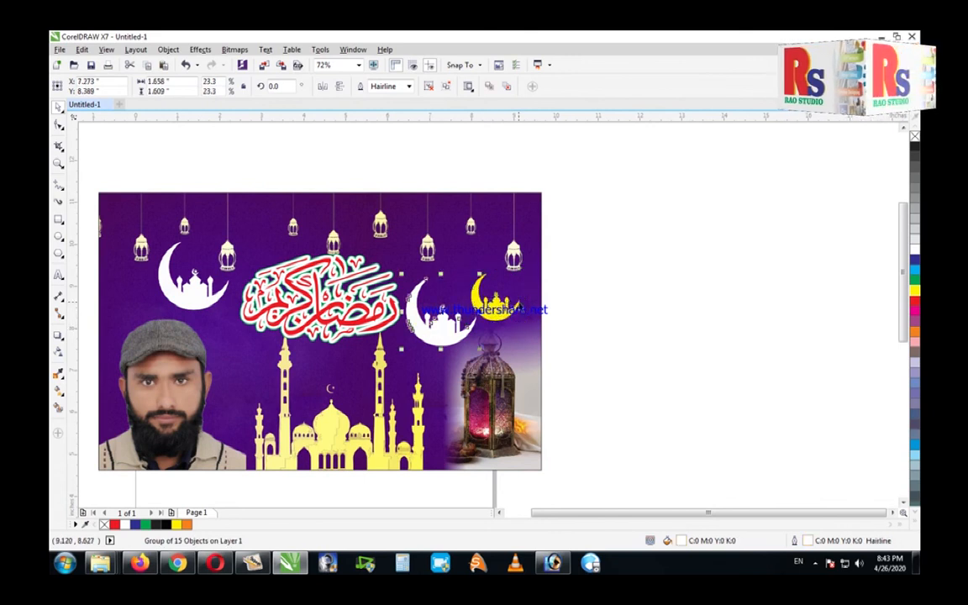
left_click(914, 298)
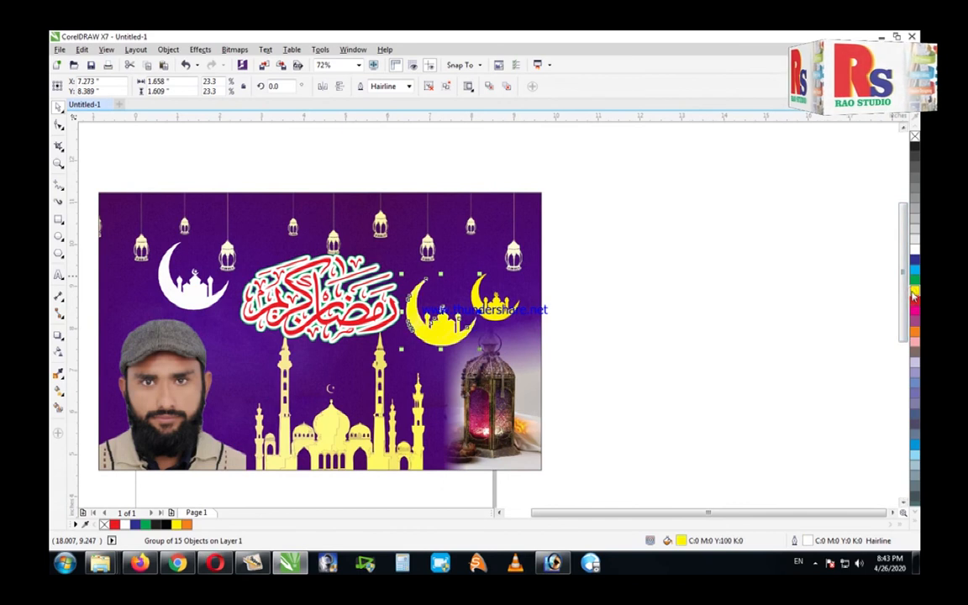
left_click(496, 310)
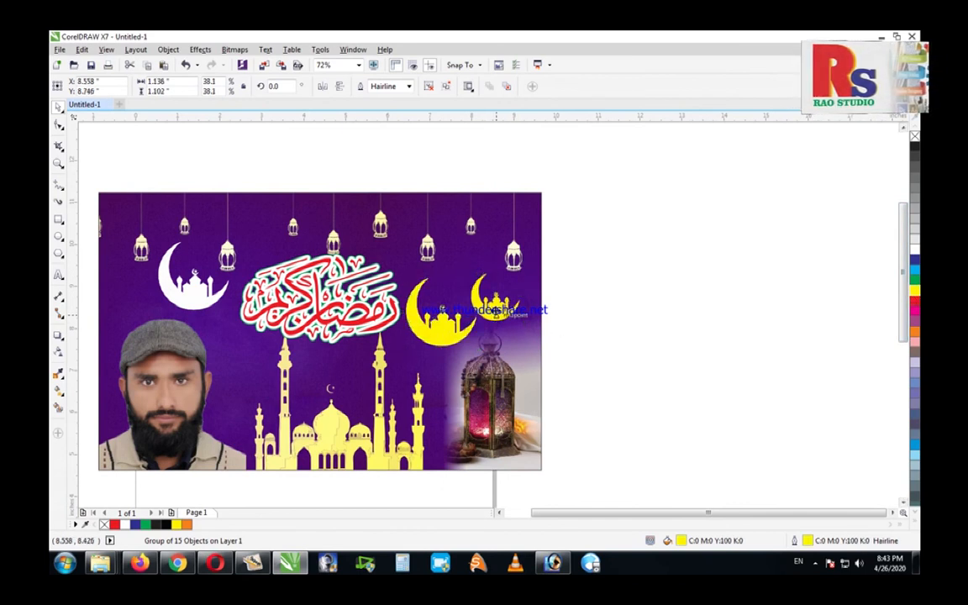
key("Delete")
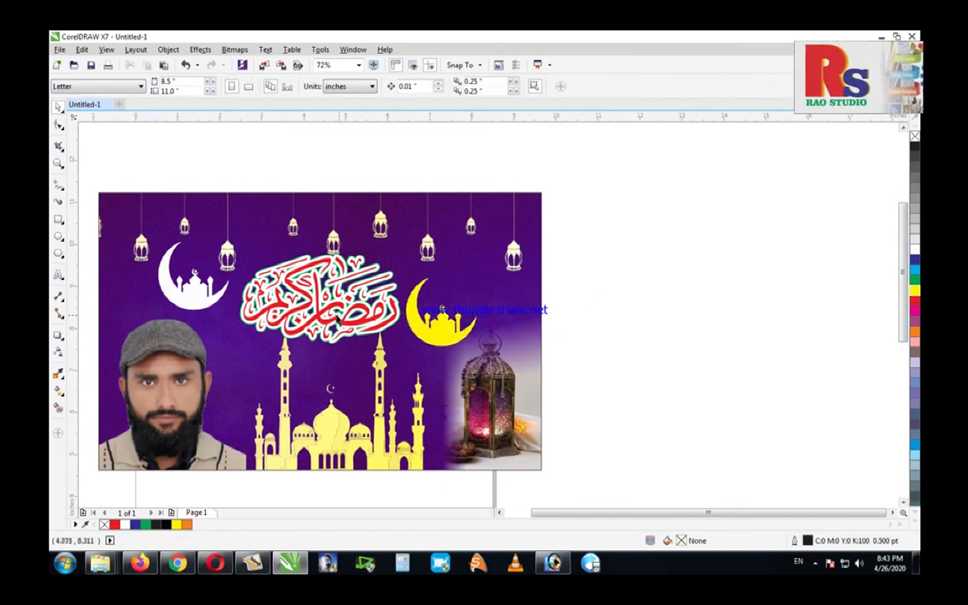
Step: Select the banner's PowerClip rectangle
left_click(192, 380)
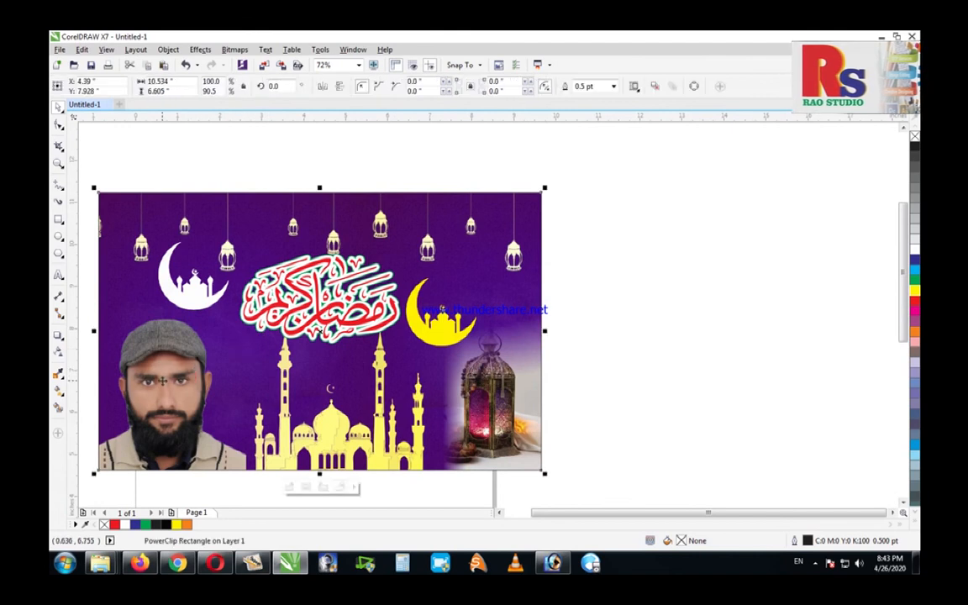